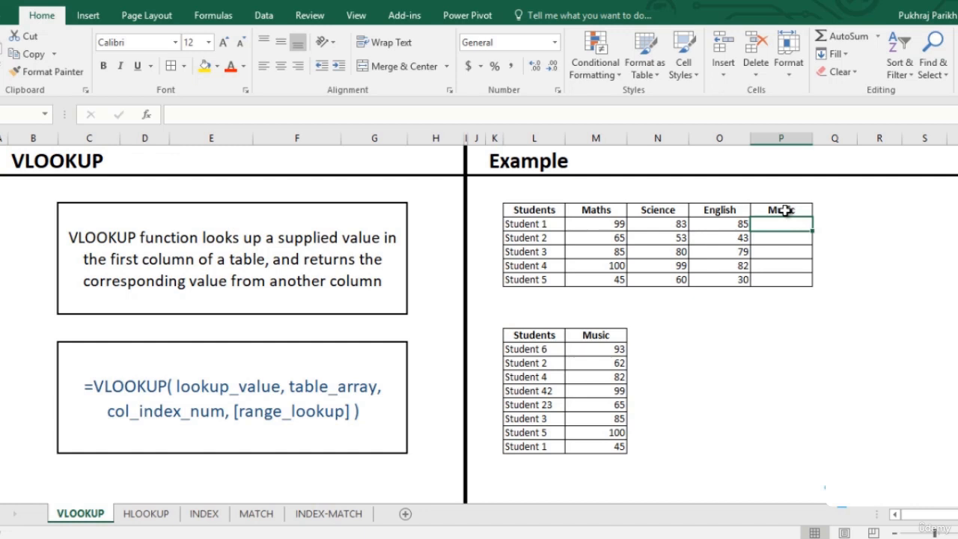
# - Start a VLOOKUP in Student 1's Music cell, using Student 1's name L5 as lookup value and the lower Music table L14:M21 as table array
pyautogui.write('=vl')
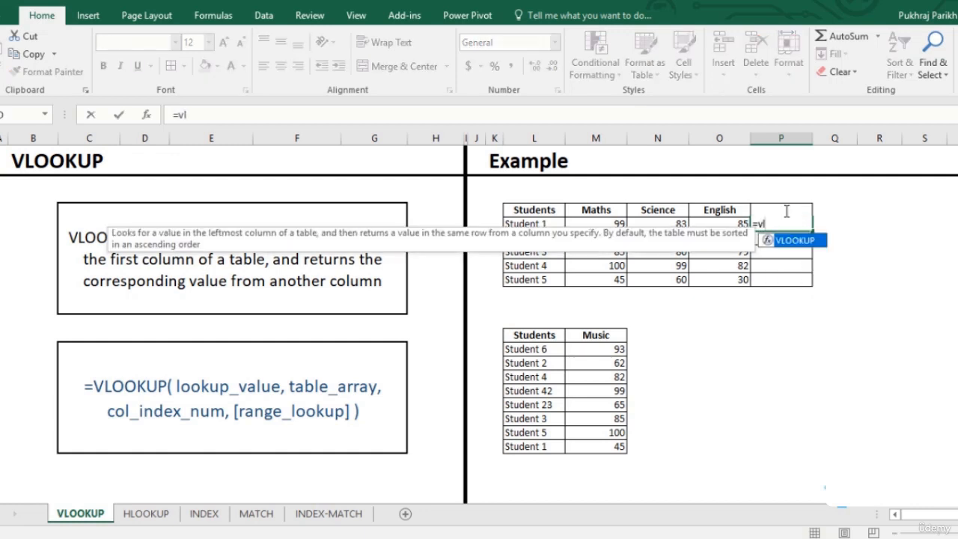
pyautogui.press('Tab')
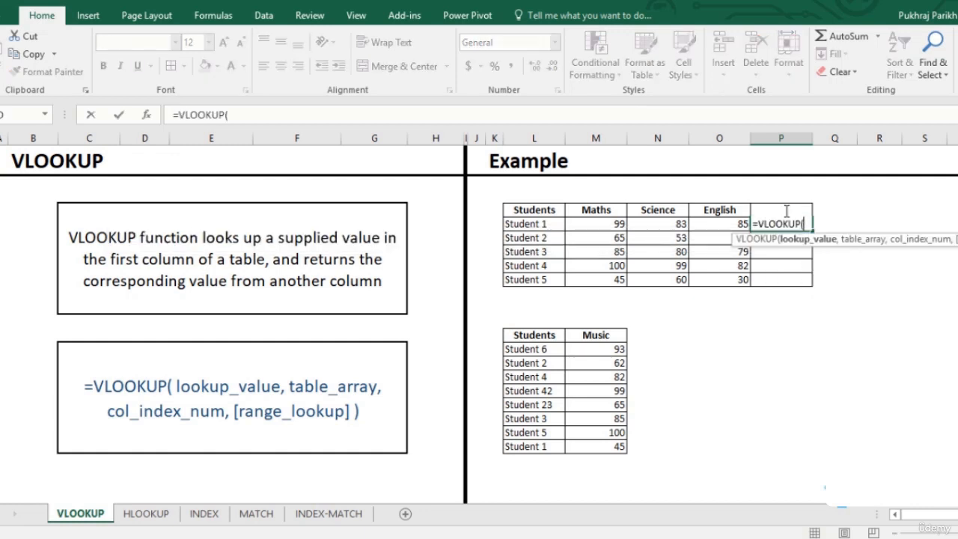
pyautogui.press('Left')
pyautogui.press('Left')
pyautogui.press('Left')
pyautogui.press('Left')
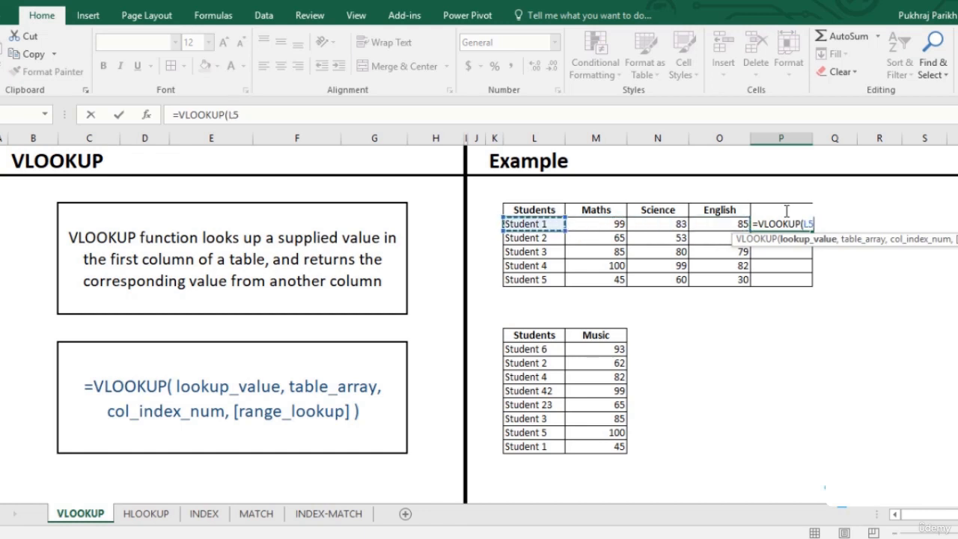
pyautogui.write(',')
pyautogui.press('Down')
pyautogui.press('Down')
pyautogui.press('Down')
pyautogui.press('Down')
pyautogui.press('Down')
pyautogui.press('Down')
pyautogui.press('Down')
pyautogui.press('Down')
pyautogui.press('Down')
pyautogui.press('Down')
pyautogui.press('Down')
pyautogui.press('Down')
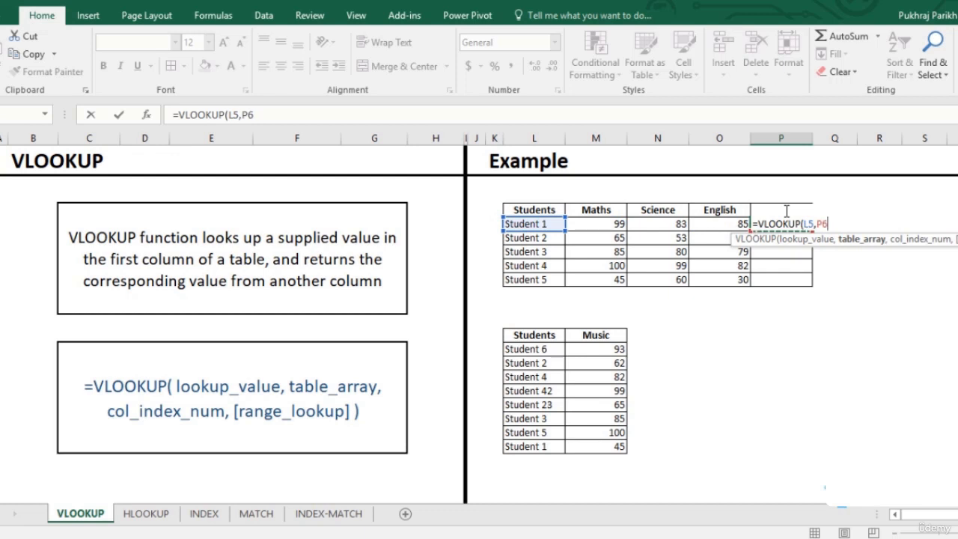
pyautogui.press('Left')
pyautogui.press('Left')
pyautogui.press('Left')
pyautogui.press('Left')
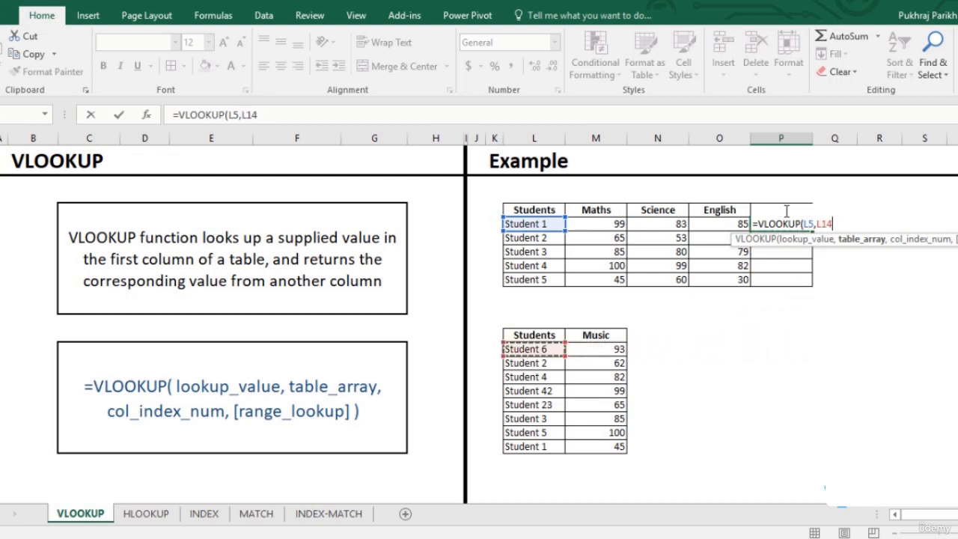
pyautogui.hotkey('shift', 'Right')
pyautogui.hotkey('shift', 'Down')
pyautogui.hotkey('shift', 'Down')
pyautogui.hotkey('shift', 'Down')
pyautogui.hotkey('shift', 'Down')
pyautogui.hotkey('shift', 'Down')
pyautogui.hotkey('shift', 'Down')
pyautogui.hotkey('shift', 'Down')
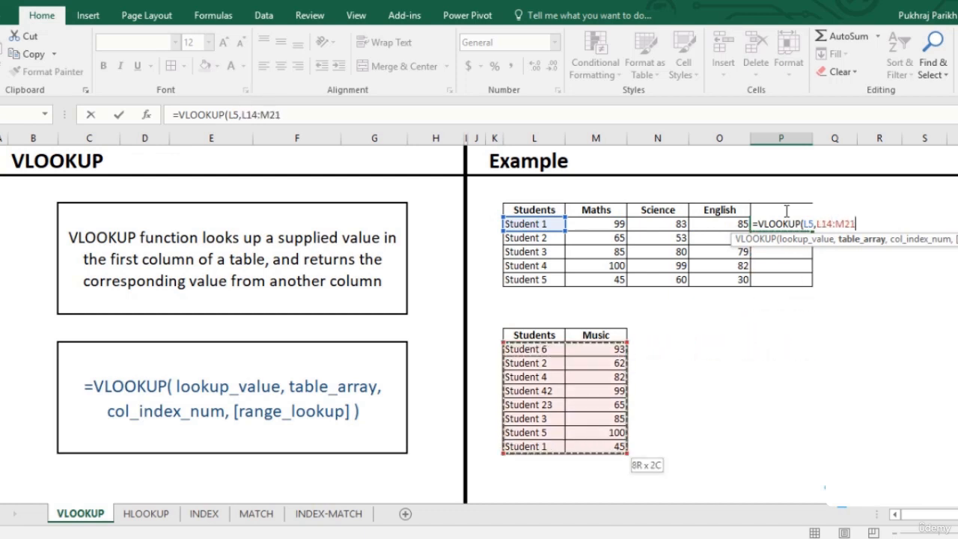
# - Complete the VLOOKUP with column index 2 and exact match 0, enter it, and check Student 1's row in the Music table
pyautogui.write(',')
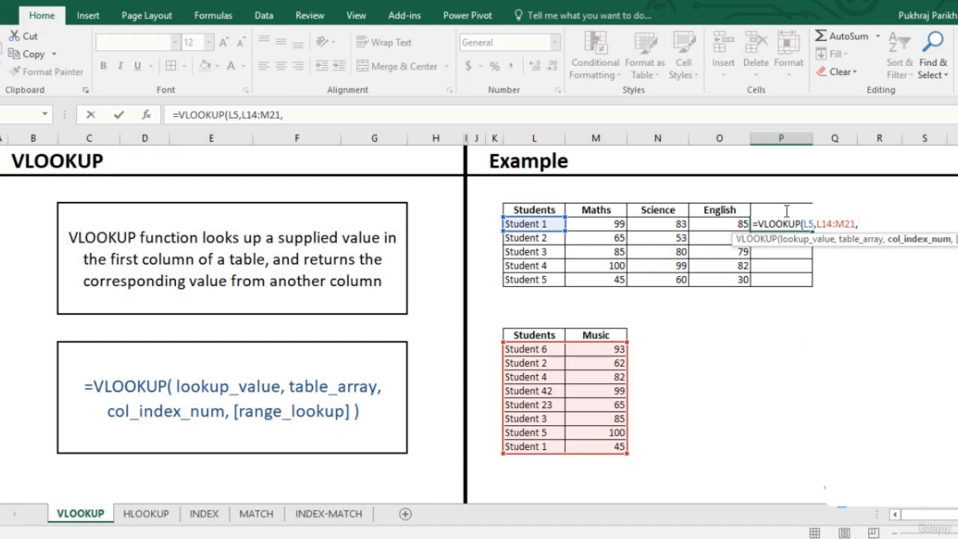
pyautogui.write('2')
pyautogui.write(',')
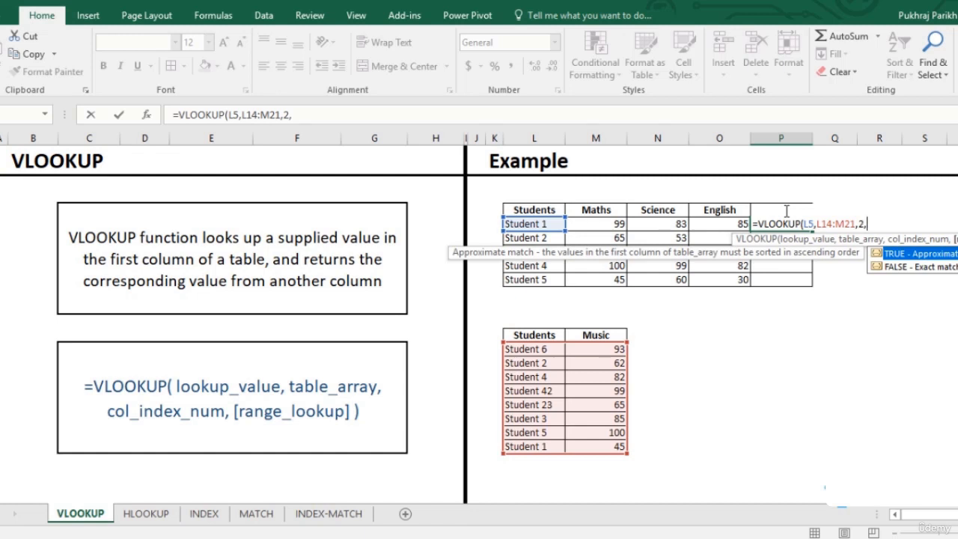
pyautogui.write('0)')
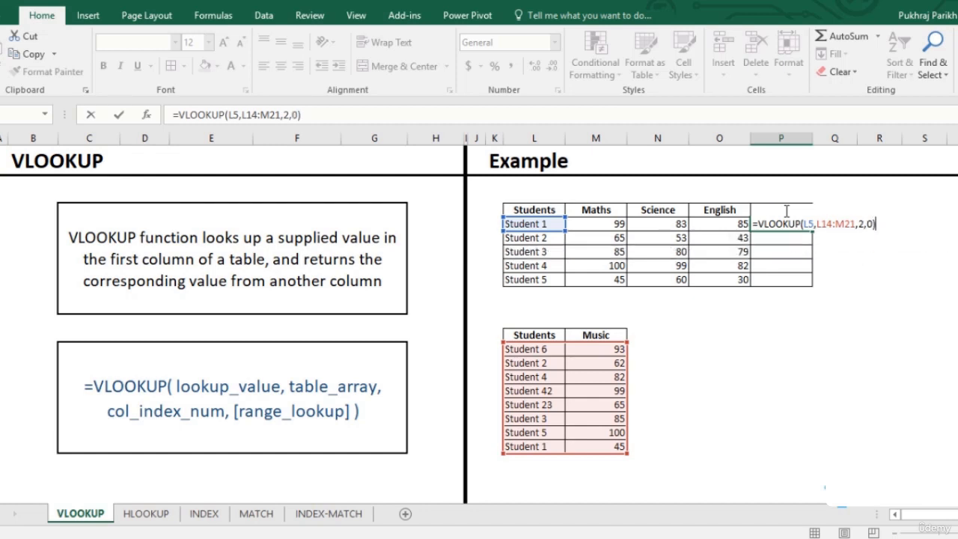
pyautogui.press('Return')
pyautogui.moveTo(533, 445); pyautogui.dragTo(598, 445)
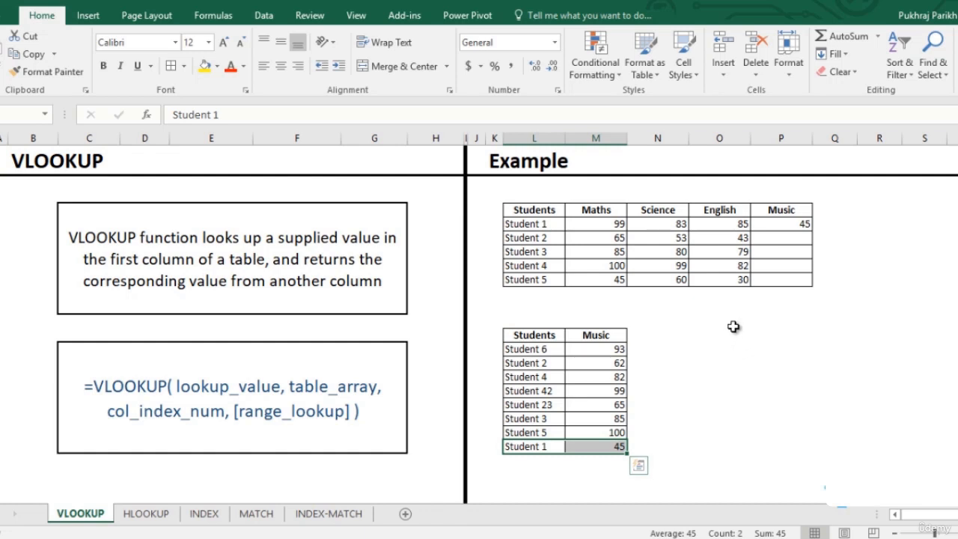
# - Edit the formula so the table array becomes the absolute reference $L$14:$M$21
pyautogui.click(802, 221)
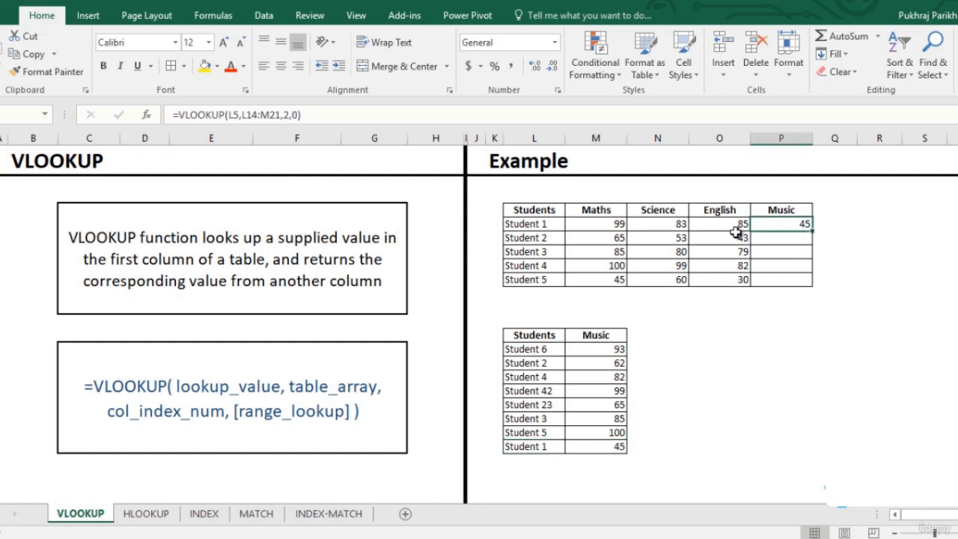
pyautogui.click(260, 113)
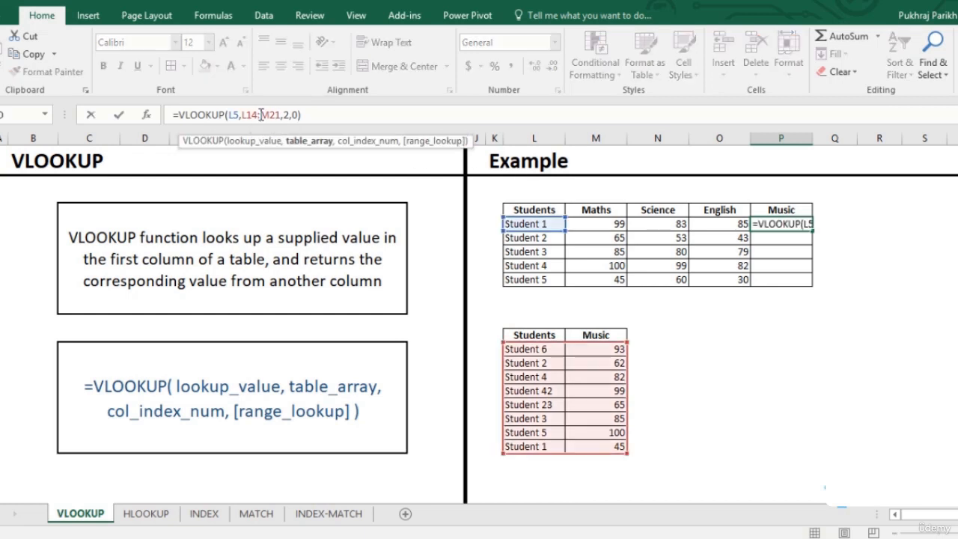
pyautogui.moveTo(242, 114); pyautogui.dragTo(281, 115)
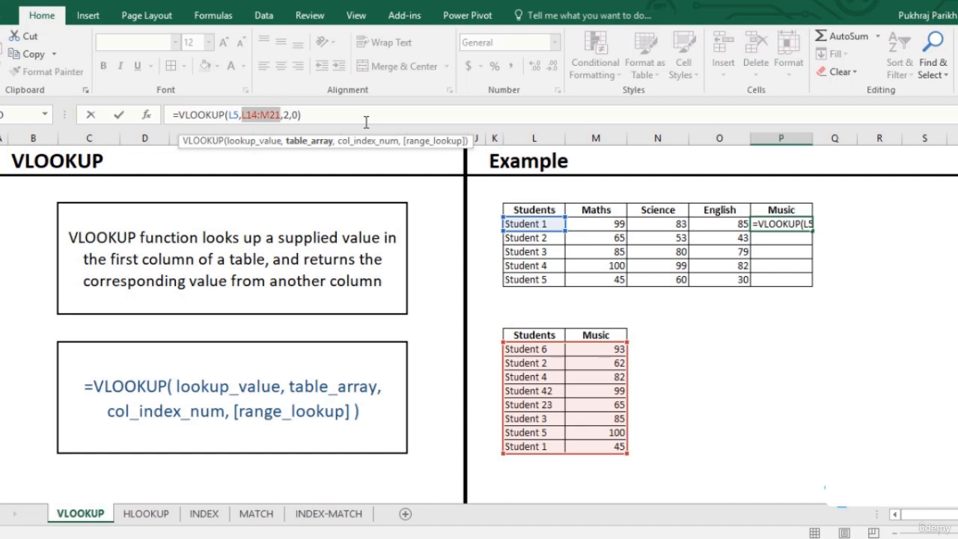
pyautogui.press('F4')
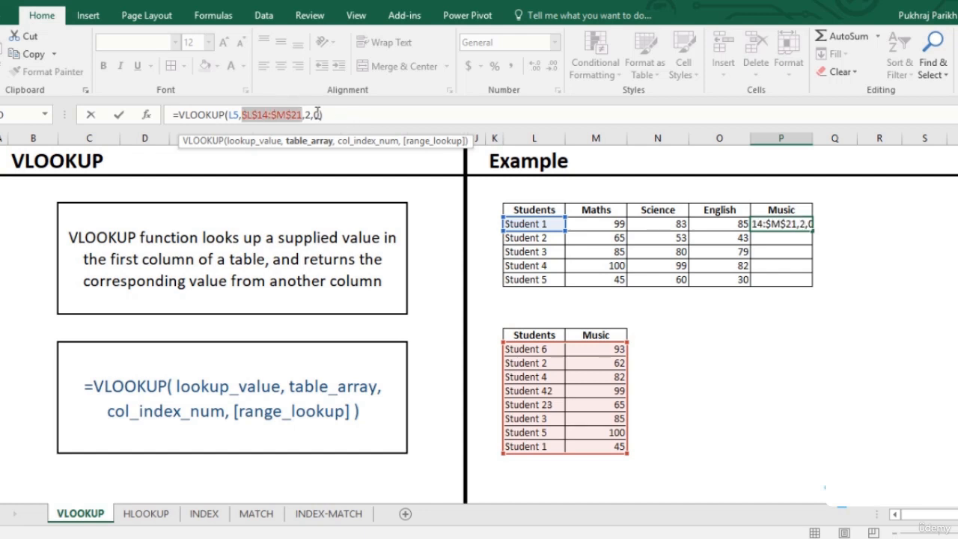
pyautogui.click(327, 115)
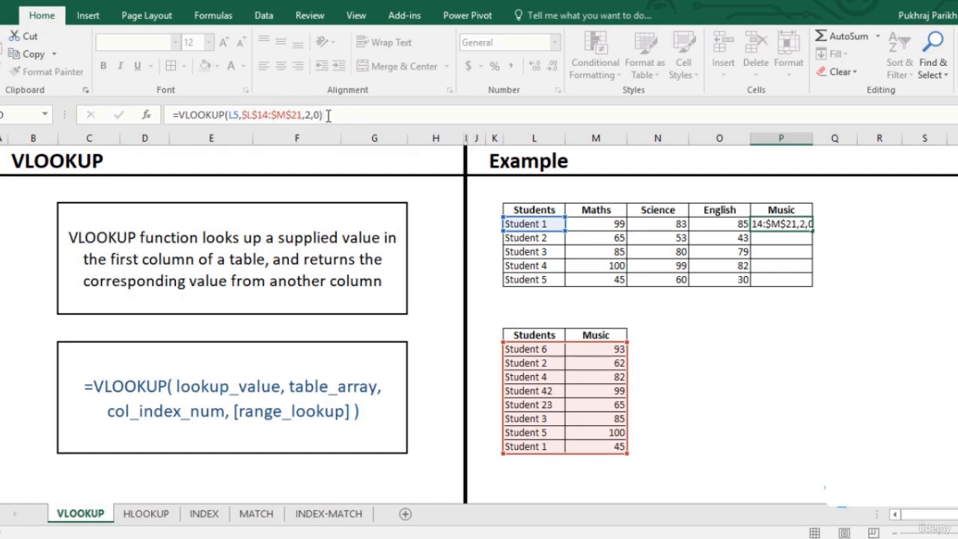
pyautogui.press('Return')
# - Fill the VLOOKUP formula down the Music column through Student 5
pyautogui.click(778, 224)
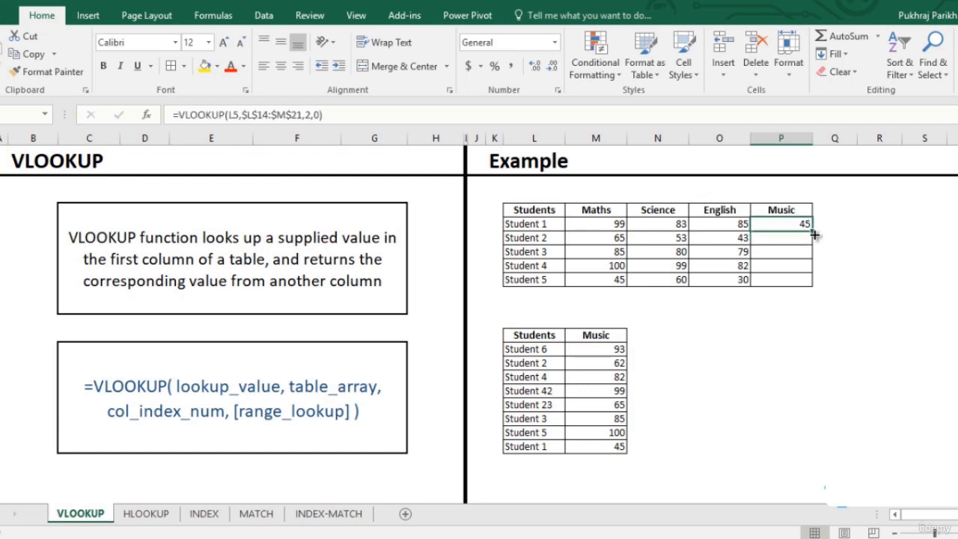
pyautogui.doubleClick(812, 231)
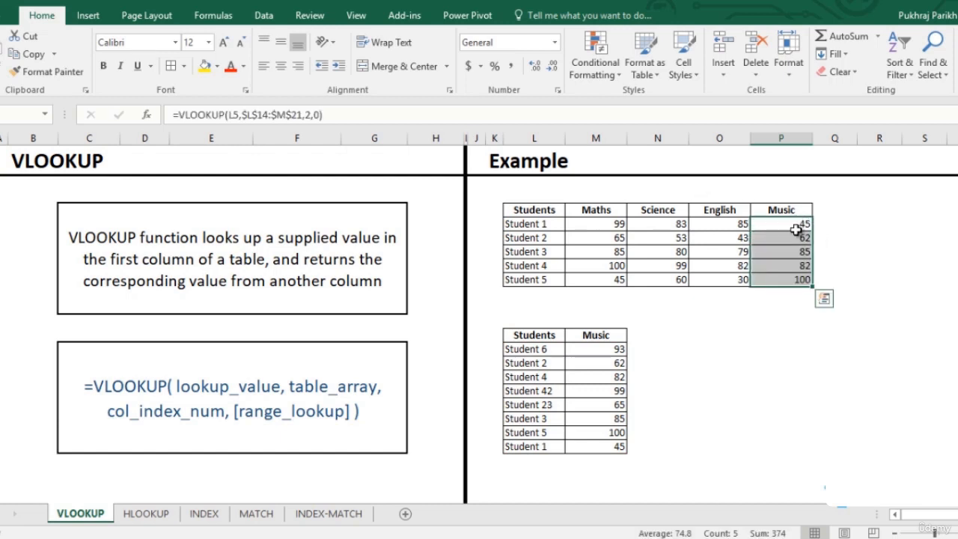
# - On the HLOOKUP sheet, start an HLOOKUP in Student 6's Maths cell with the Maths header M5 as lookup value
pyautogui.click(153, 518)
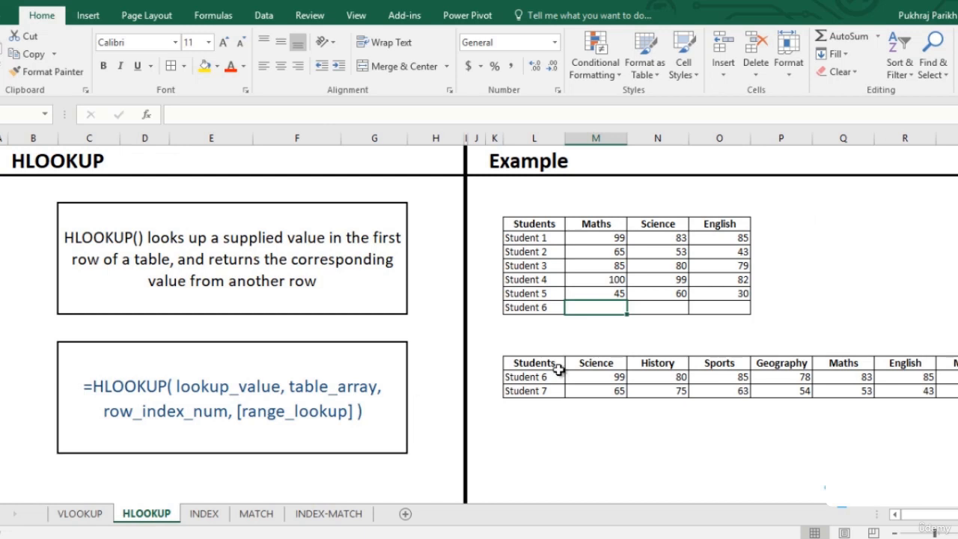
pyautogui.click(537, 376)
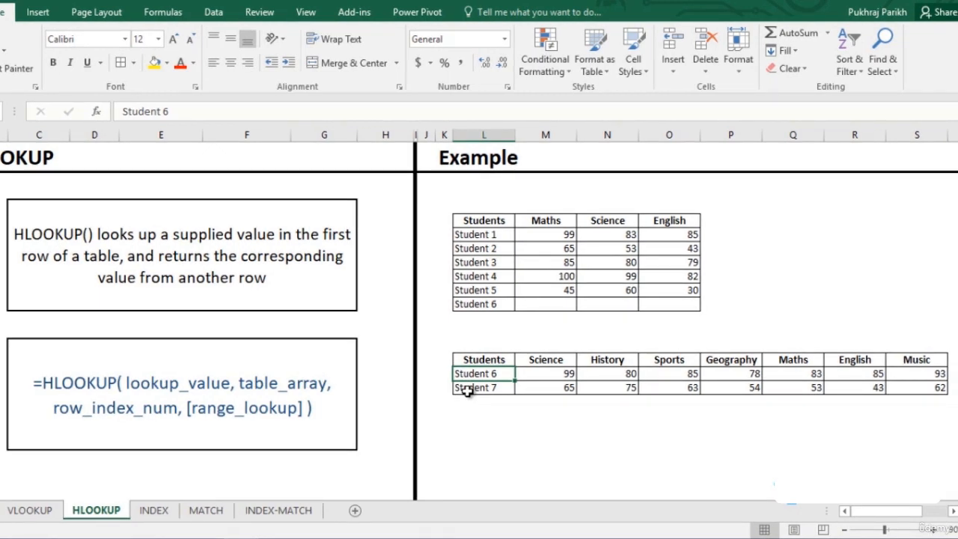
pyautogui.click(535, 305)
pyautogui.write('=hl')
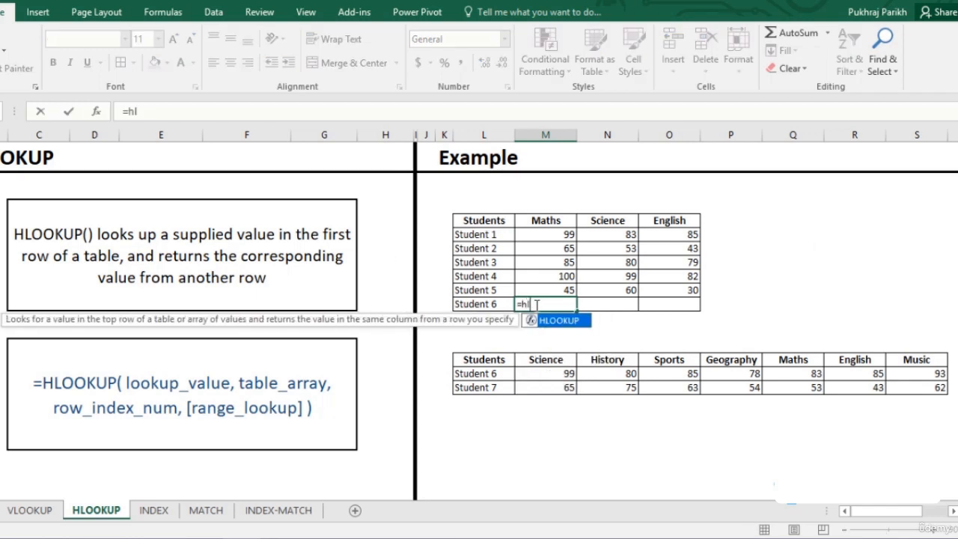
pyautogui.press('Tab')
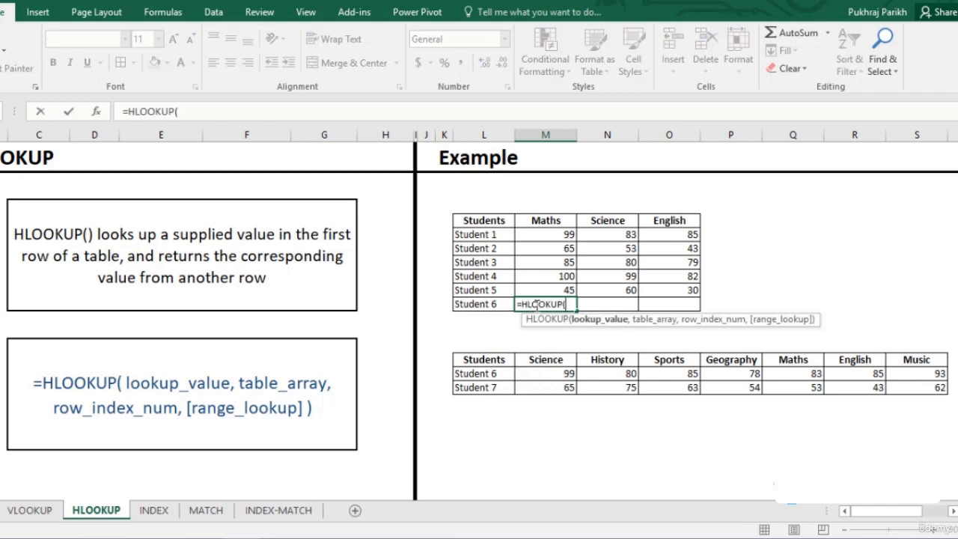
pyautogui.click(545, 217)
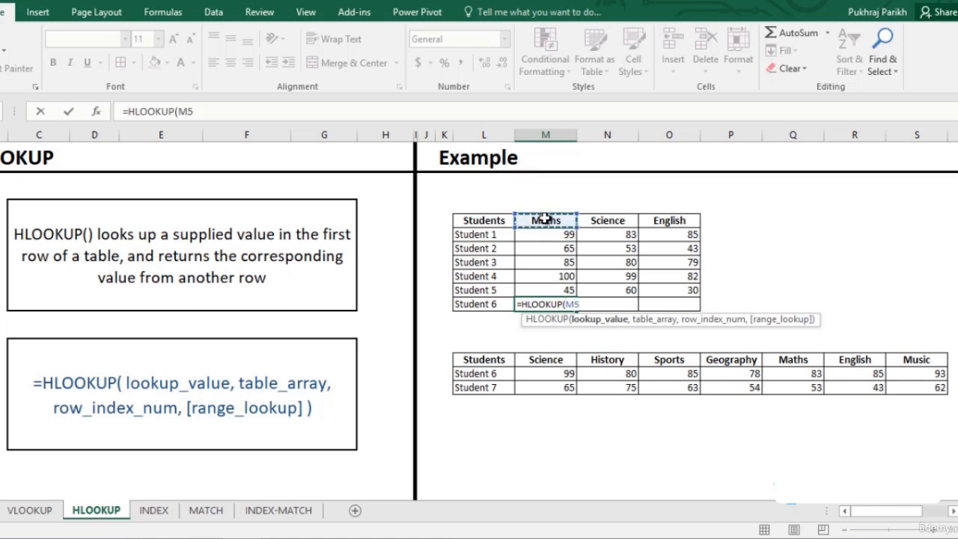
pyautogui.write(',')
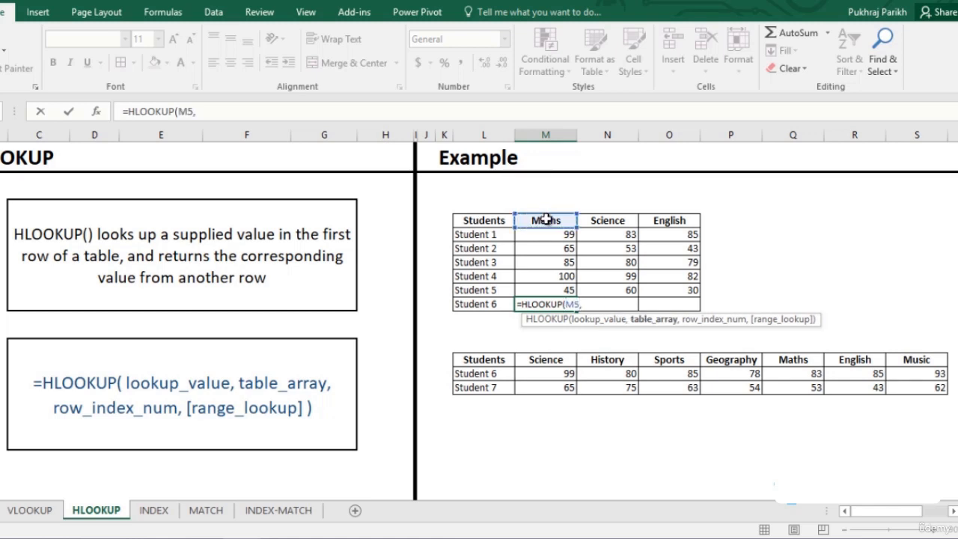
# - Set the HLOOKUP table array to the lower subject table as the absolute range $M$15:$S$17
pyautogui.moveTo(546, 360); pyautogui.dragTo(902, 386)
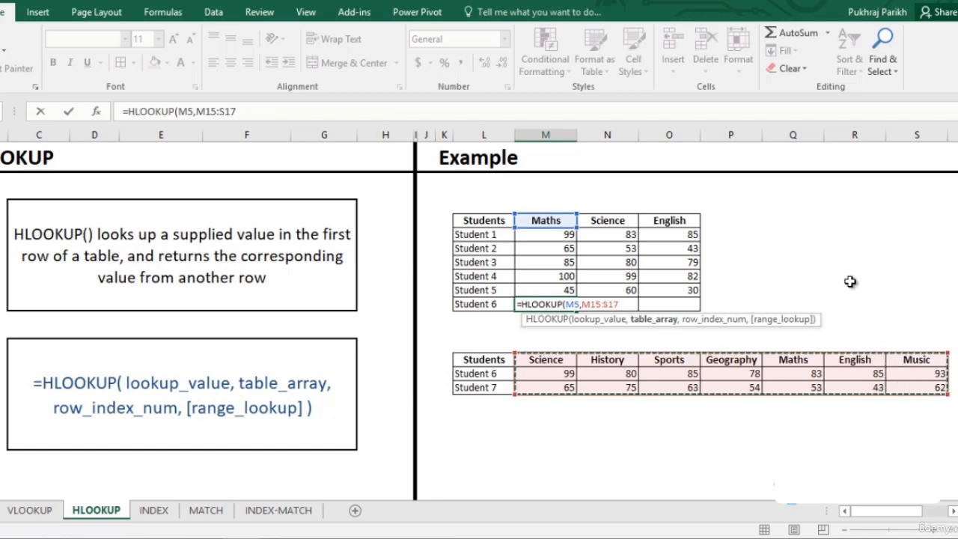
pyautogui.press('F4')
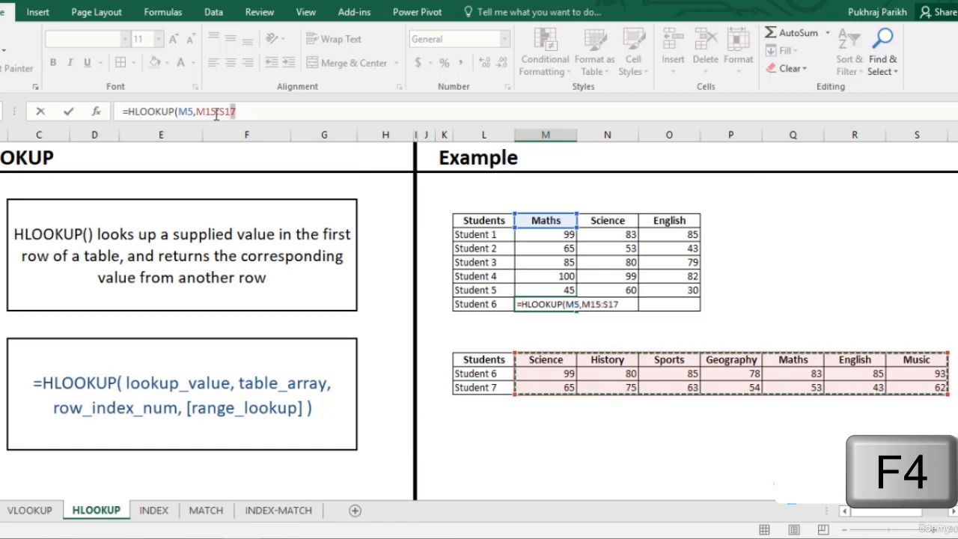
pyautogui.moveTo(237, 112); pyautogui.dragTo(196, 111)
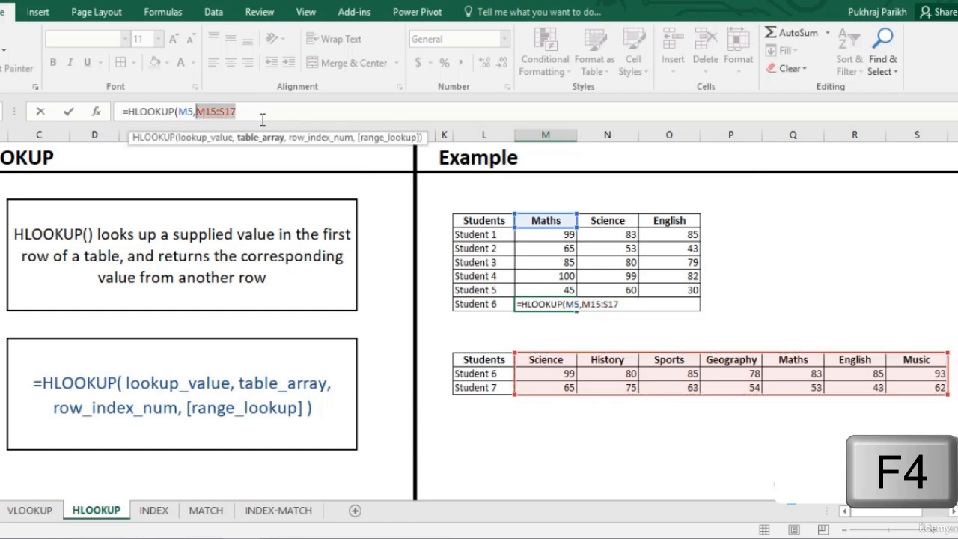
pyautogui.press('F4')
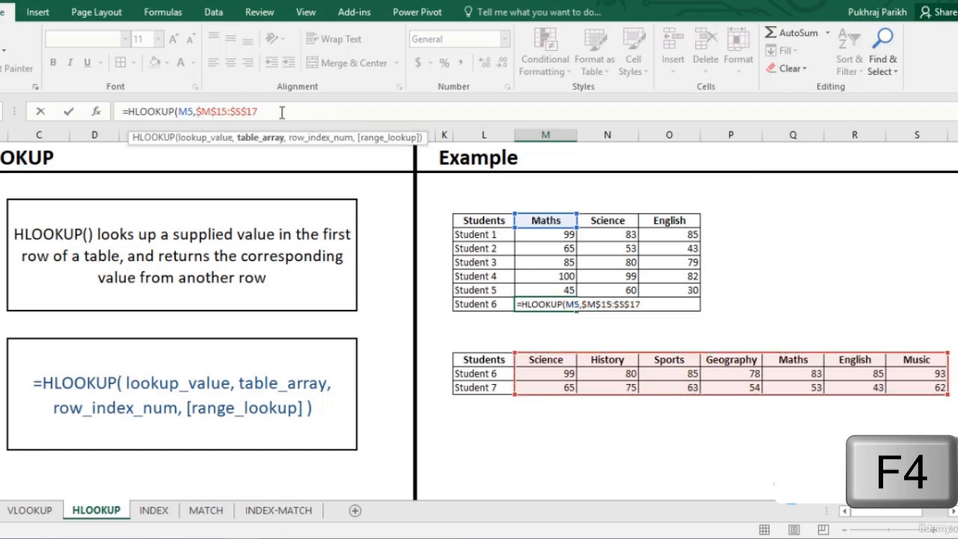
# - Finish the HLOOKUP with row index 2 and exact match 0, and enter the formula
pyautogui.write(',')
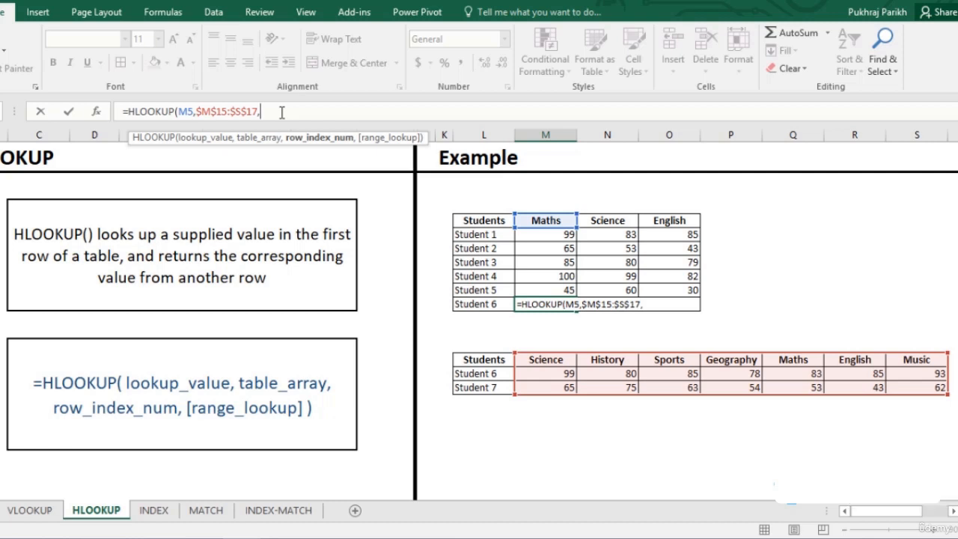
pyautogui.write('2,')
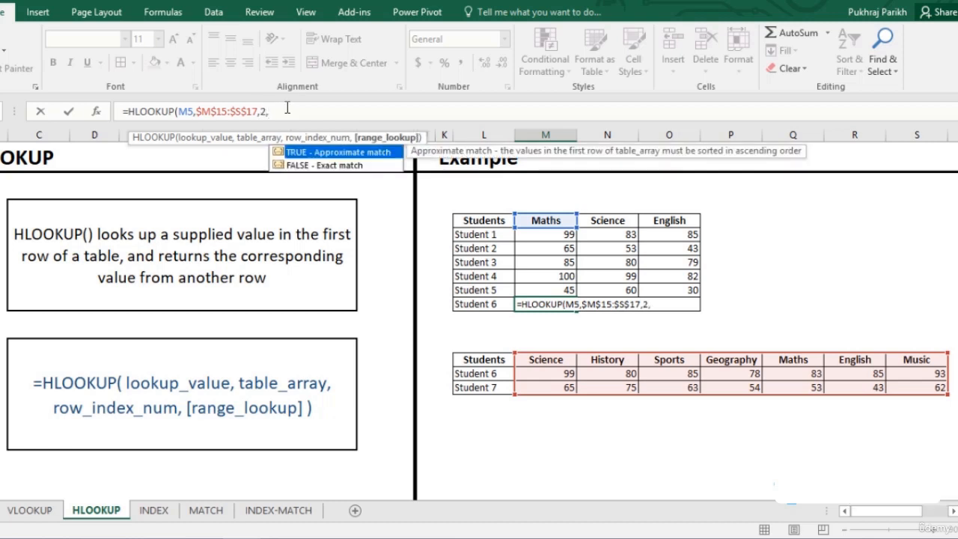
pyautogui.write('0)')
pyautogui.press('Return')
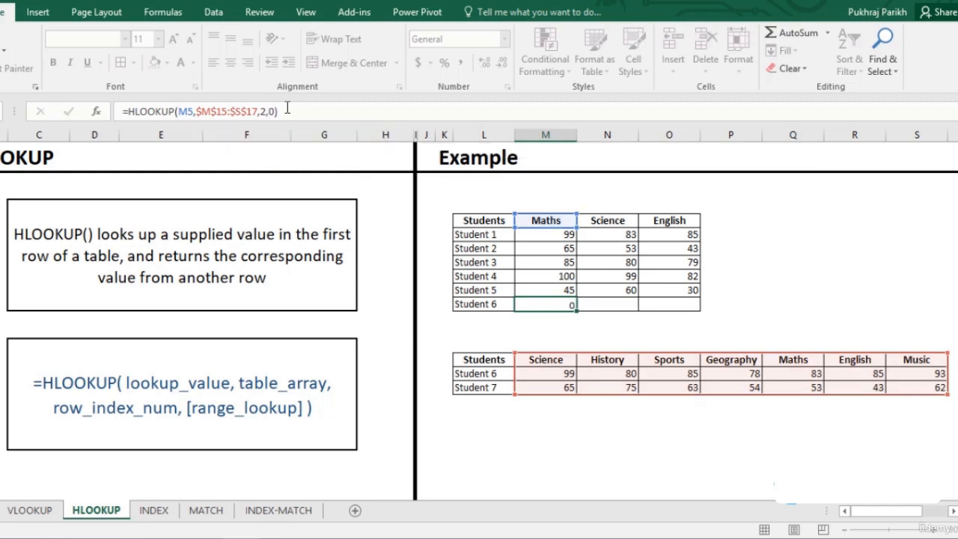
# - Fill the HLOOKUP formula across to Student 6's Science and English cells
pyautogui.click(560, 303)
pyautogui.moveTo(586, 309); pyautogui.dragTo(686, 308)
pyautogui.click(817, 374)
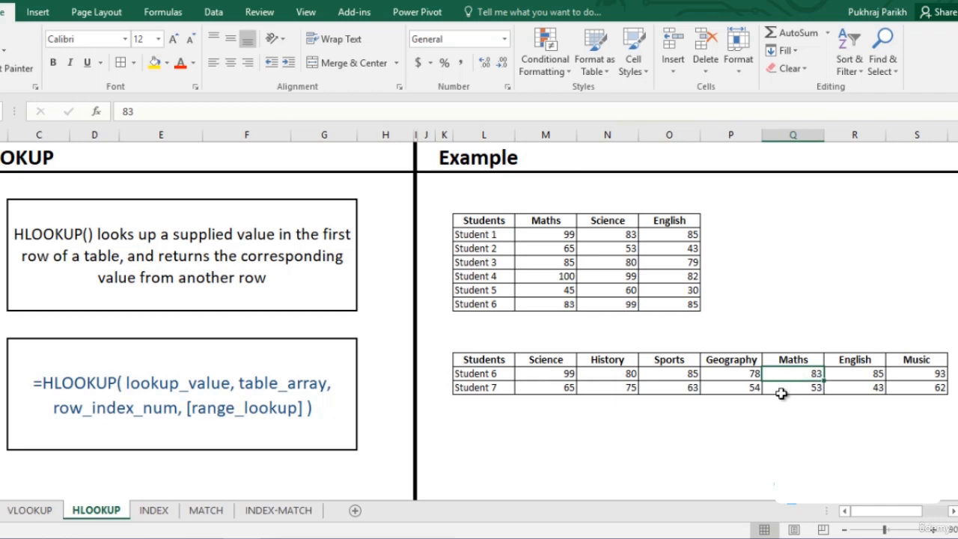
# - Switch to the INDEX sheet and examine the score table and the subject-number formula beside Enter Subject Name
pyautogui.click(154, 511)
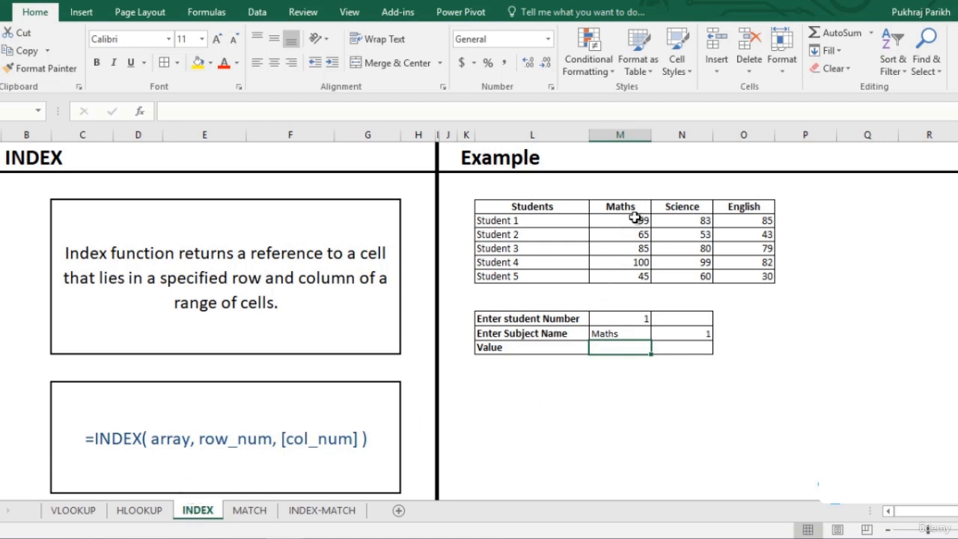
pyautogui.moveTo(632, 220); pyautogui.dragTo(736, 273)
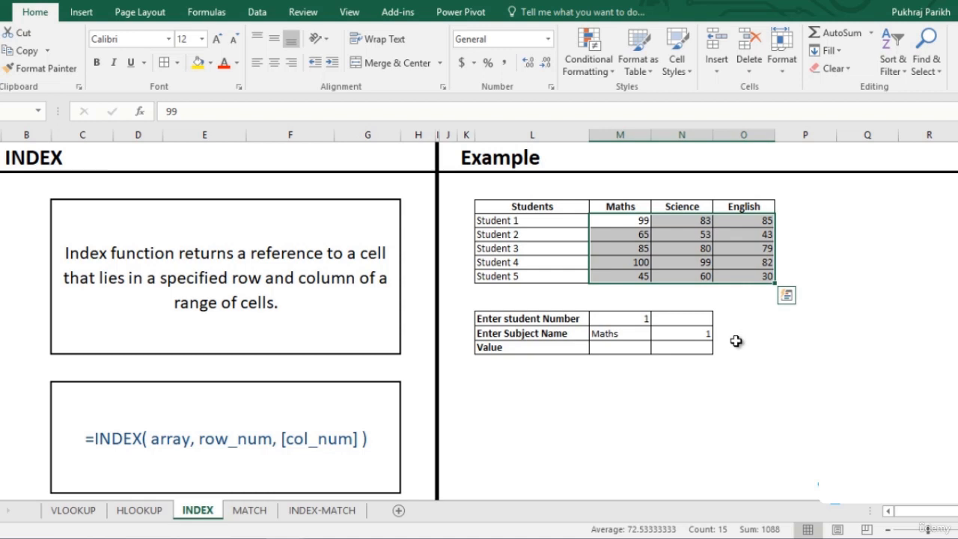
pyautogui.click(663, 335)
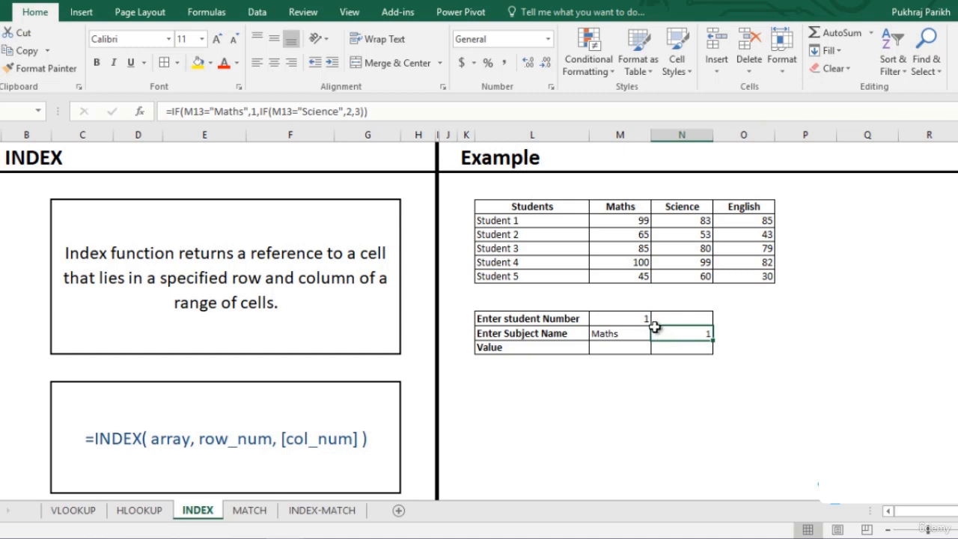
pyautogui.click(629, 191)
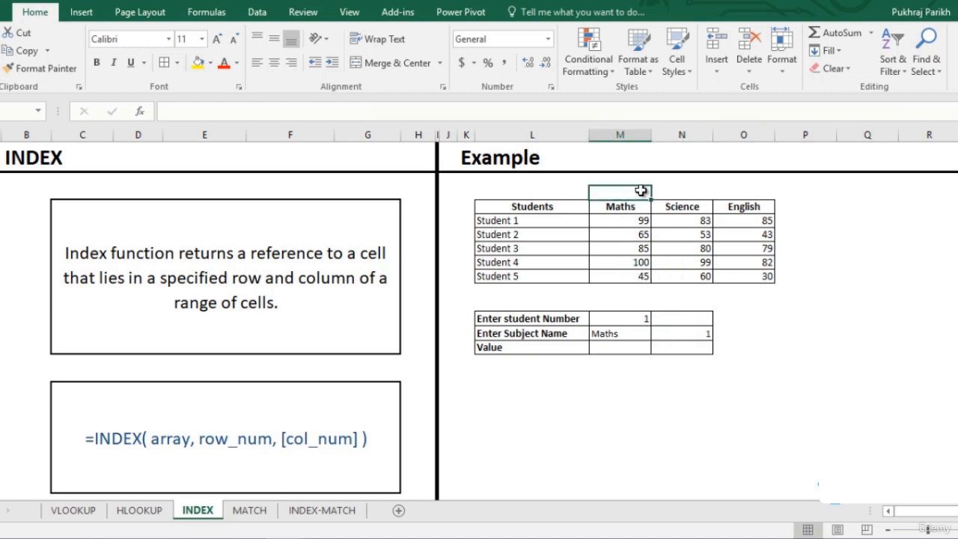
# - Number the Maths, Science and English columns 1, 2 and 3 in the row above the score table headers
pyautogui.write('1')
pyautogui.click(686, 188)
pyautogui.write('2')
pyautogui.click(747, 192)
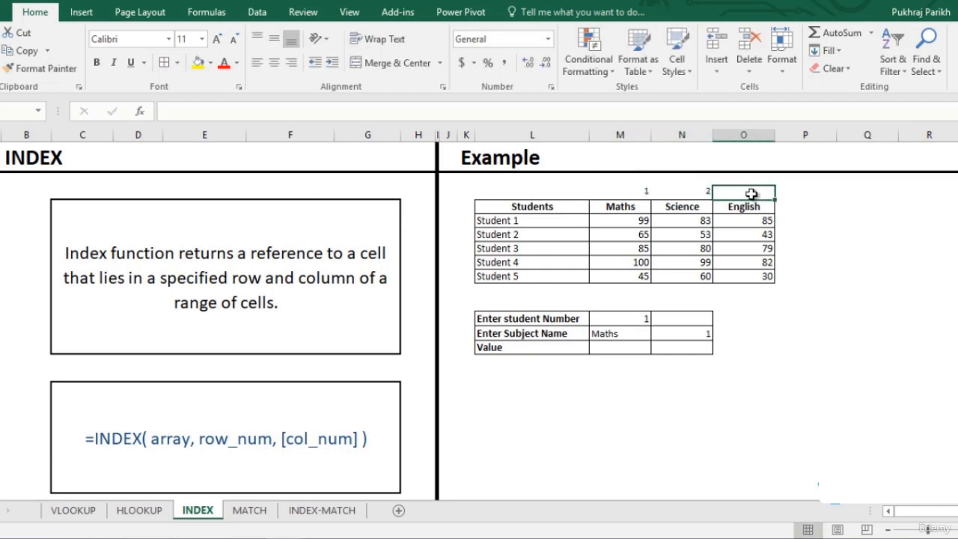
pyautogui.write('3')
# - In the Value cell, start an INDEX formula using the score range M5:O9 as the array
pyautogui.click(677, 330)
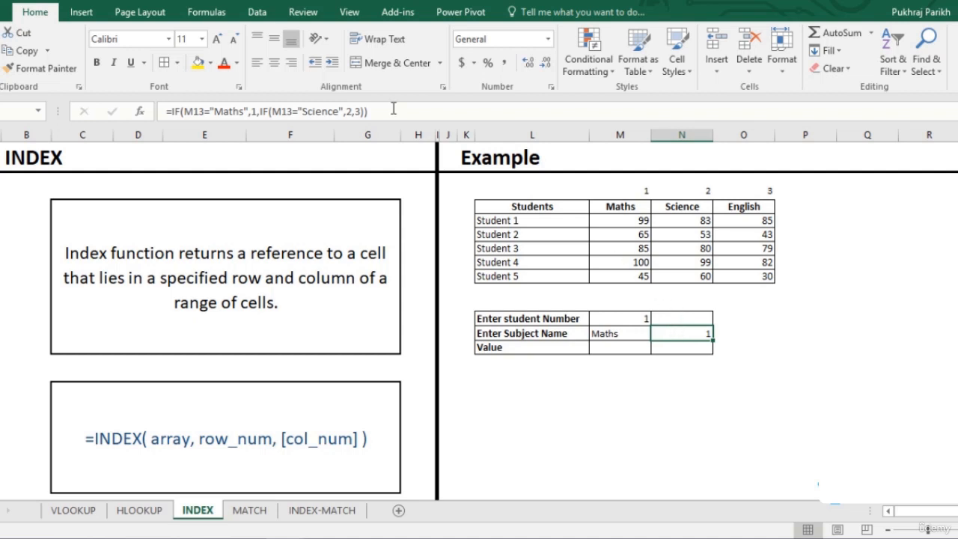
pyautogui.moveTo(393, 110); pyautogui.dragTo(161, 113)
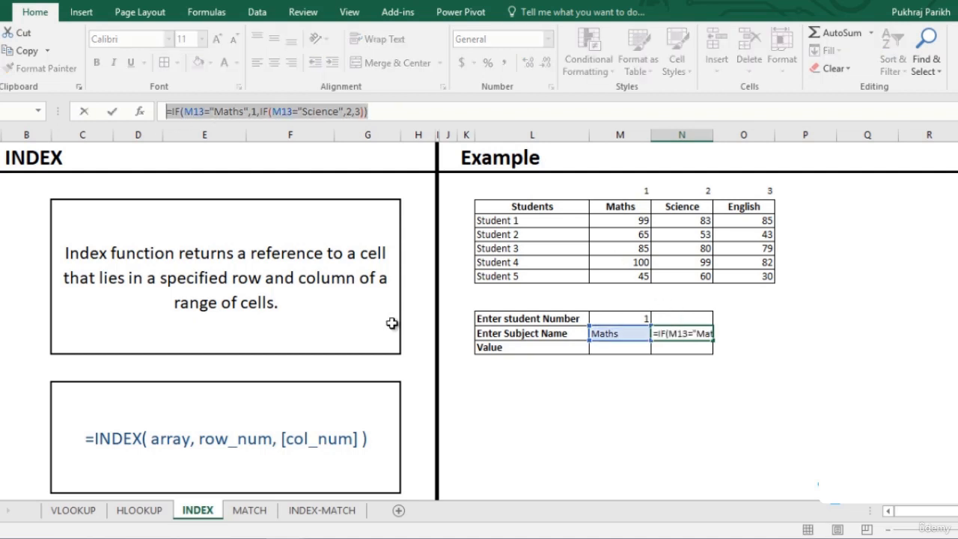
pyautogui.click(621, 349)
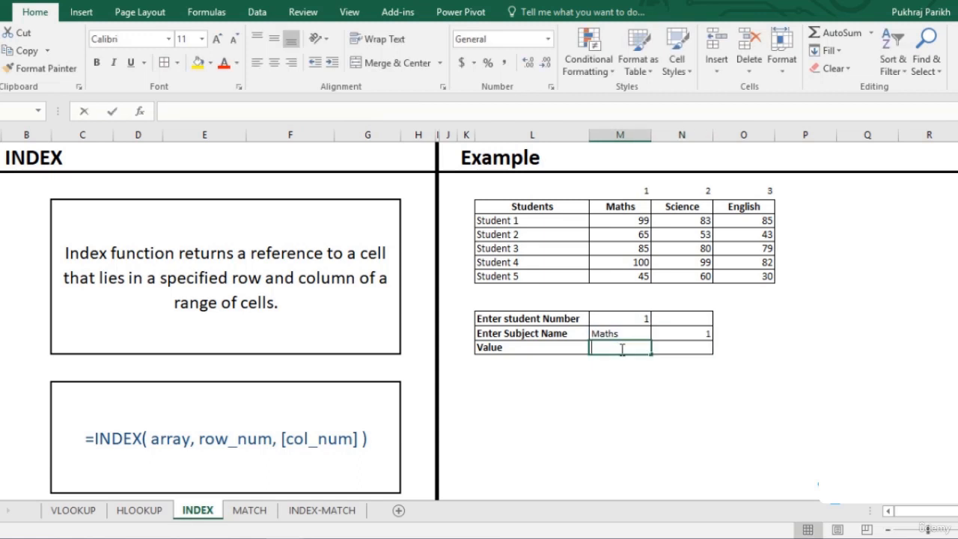
pyautogui.write('=inde')
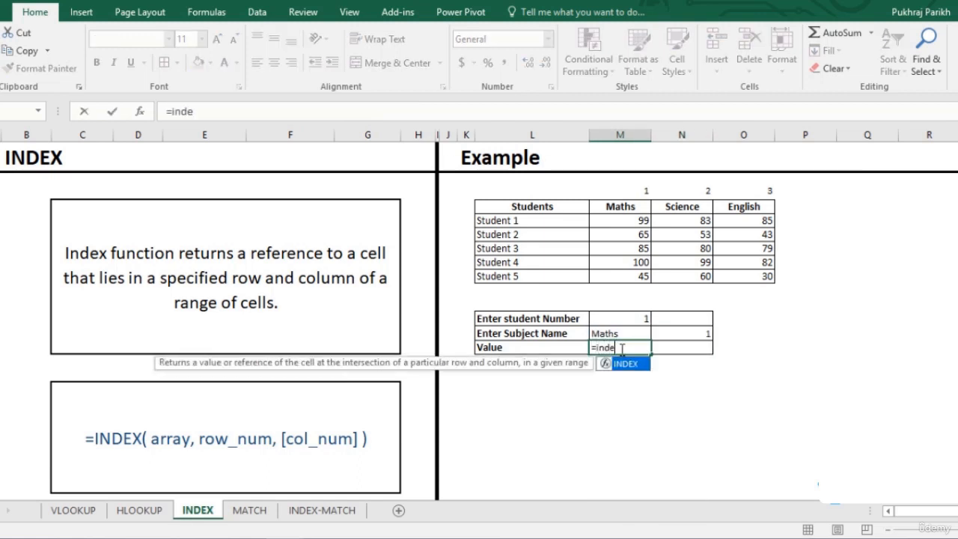
pyautogui.press('Tab')
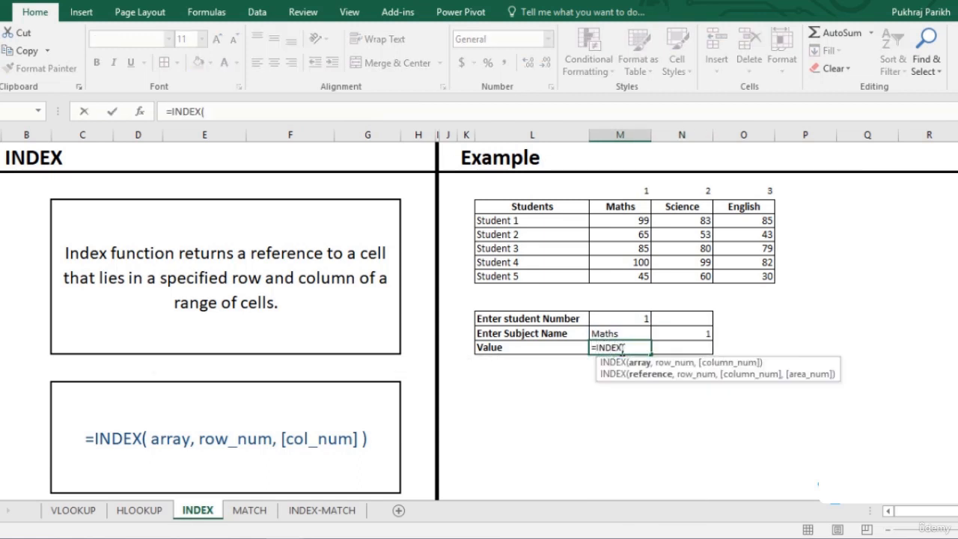
pyautogui.moveTo(624, 218); pyautogui.dragTo(731, 272)
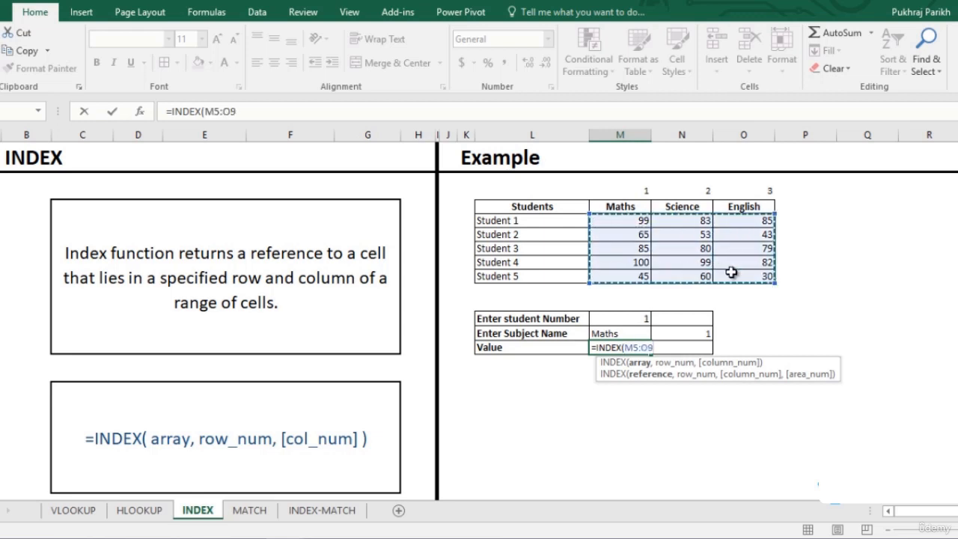
pyautogui.write(',')
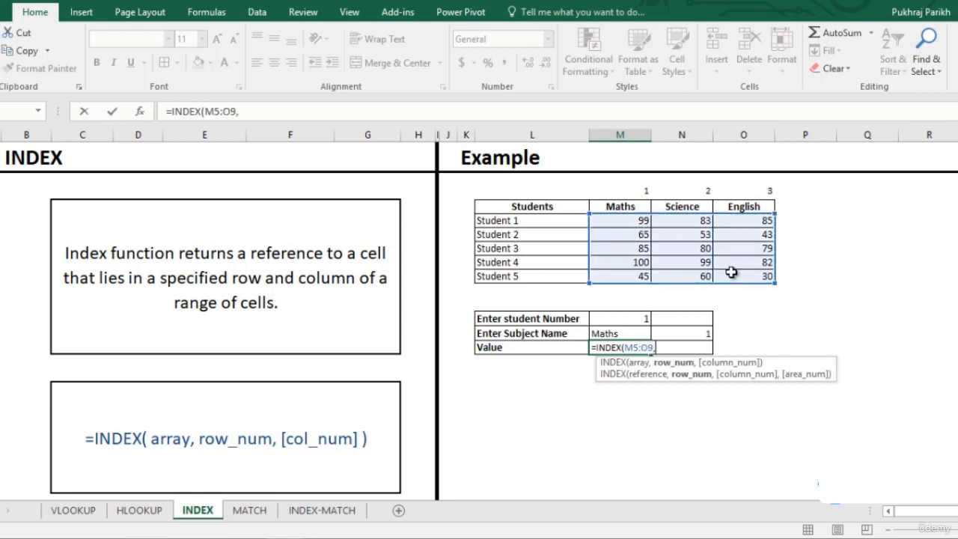
# - Set the INDEX row number to the student number cell M12 and column number to N13, then enter the formula
pyautogui.click(640, 322)
pyautogui.write(',')
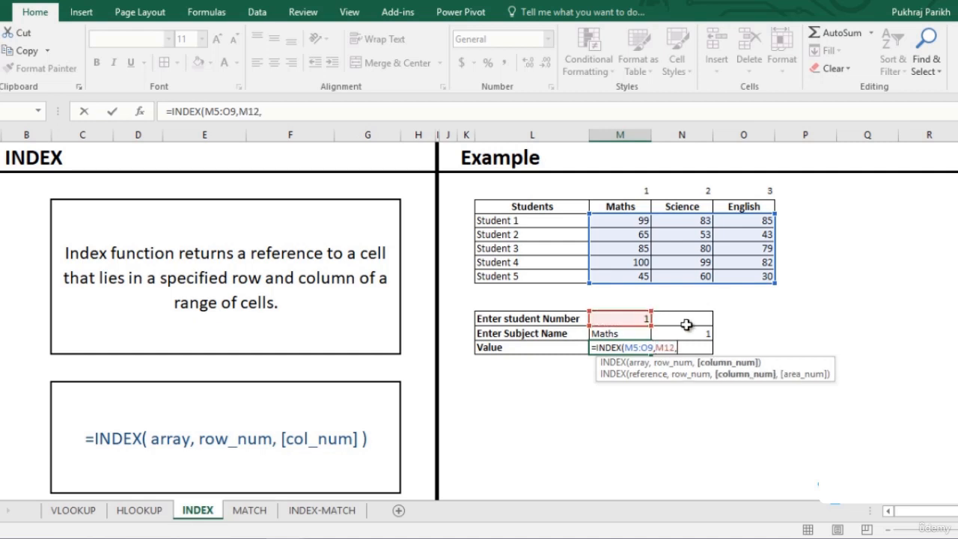
pyautogui.click(688, 333)
pyautogui.write(',')
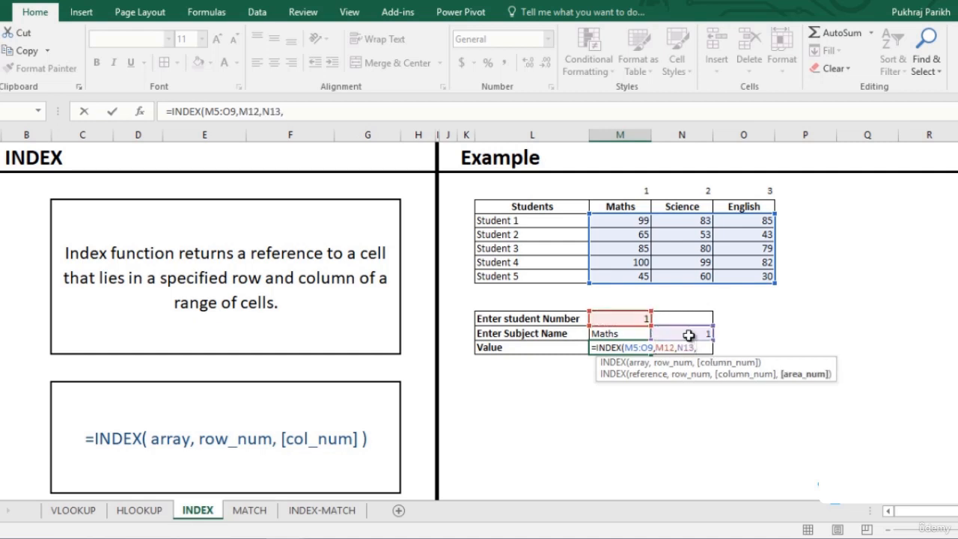
pyautogui.press('BackSpace')
pyautogui.write(')')
pyautogui.press('Return')
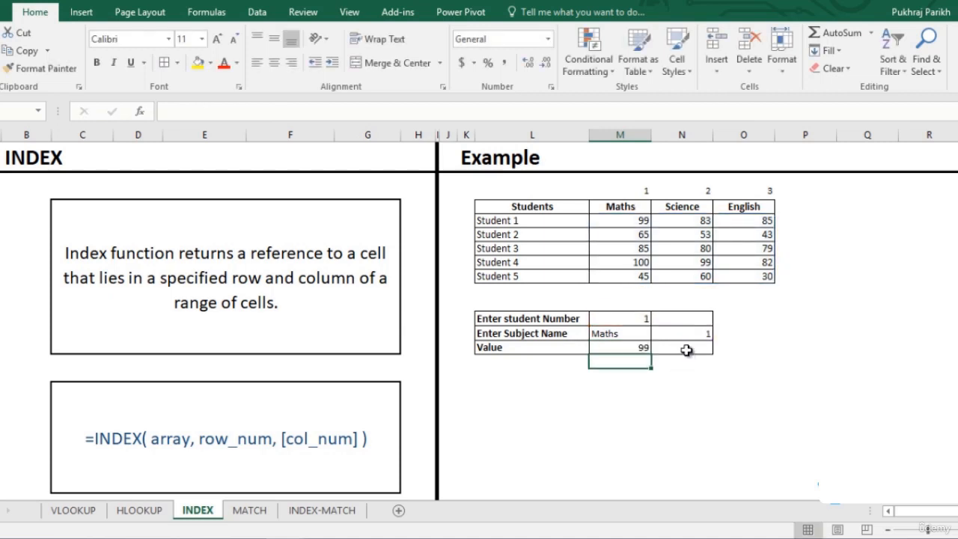
# - Change the student number to 2 and the subject name to Science
pyautogui.click(641, 317)
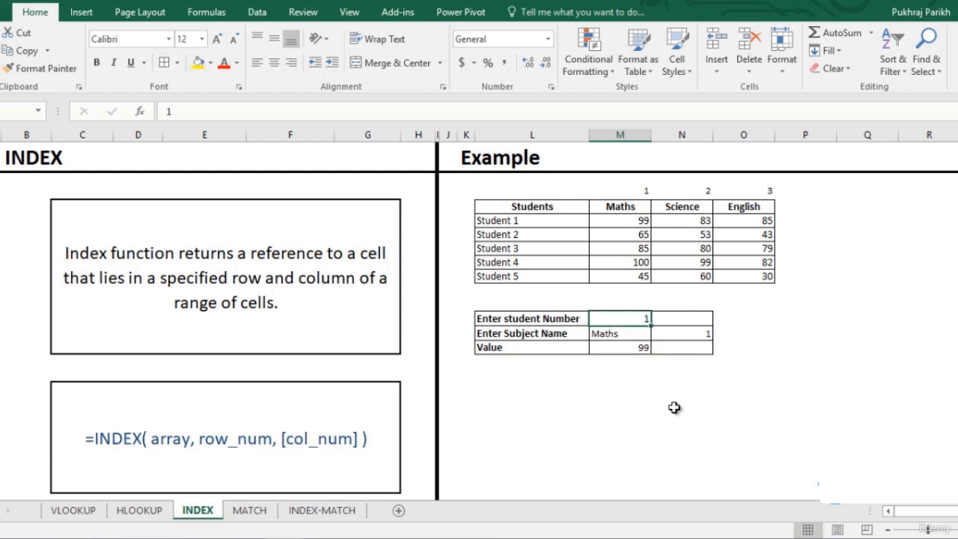
pyautogui.write('2')
pyautogui.click(625, 334)
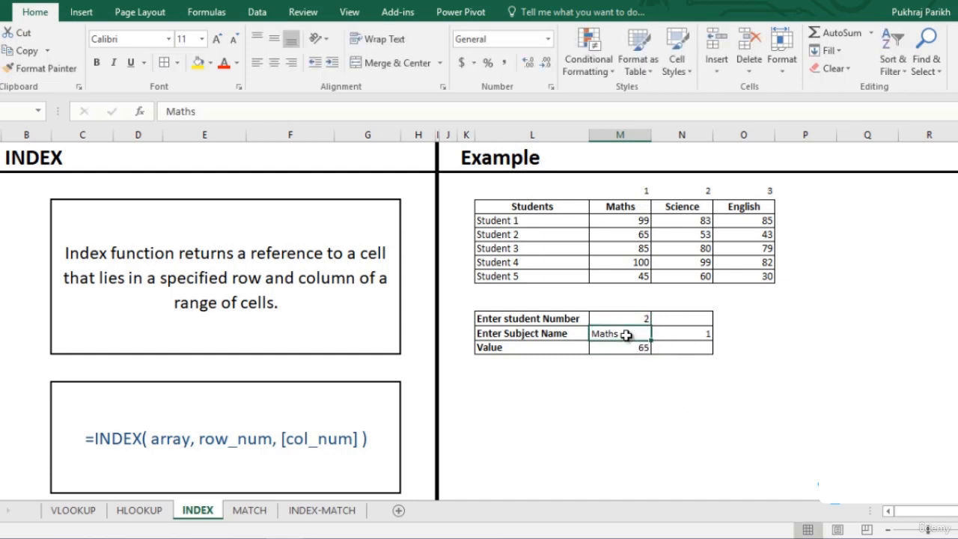
pyautogui.write('SC')
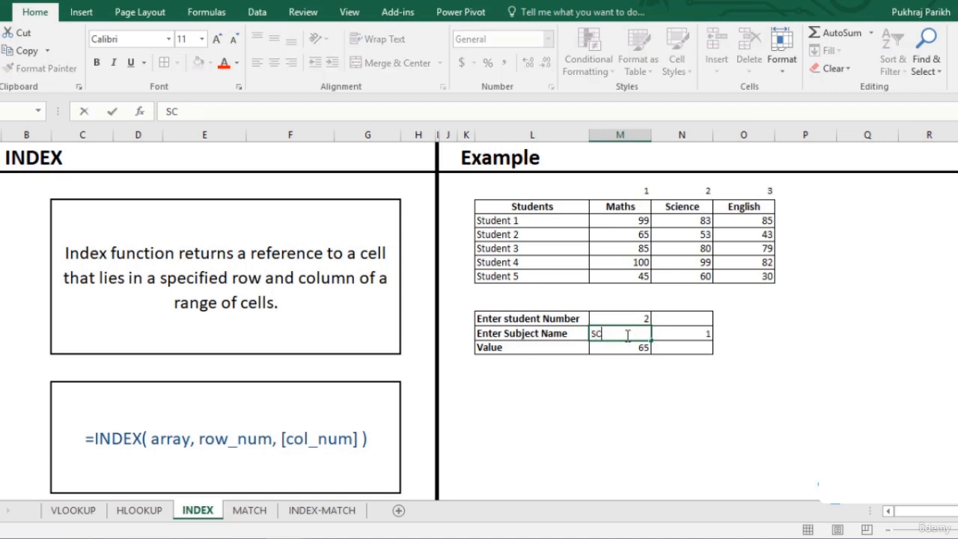
pyautogui.press('BackSpace')
pyautogui.write('cience')
pyautogui.press('Return')
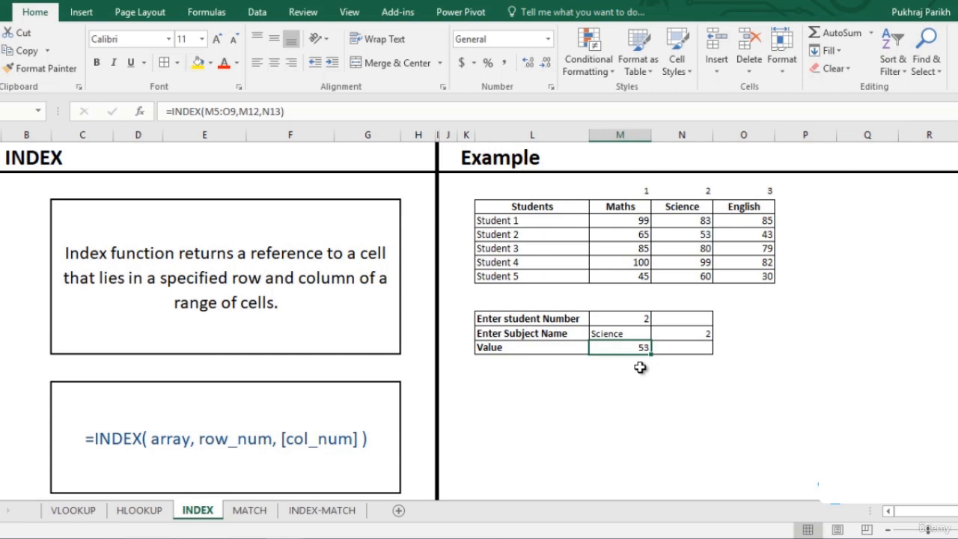
# - On the MATCH sheet, enter =MATCH(M10,M5:M9,0) in the Maths Student Number cell
pyautogui.click(249, 511)
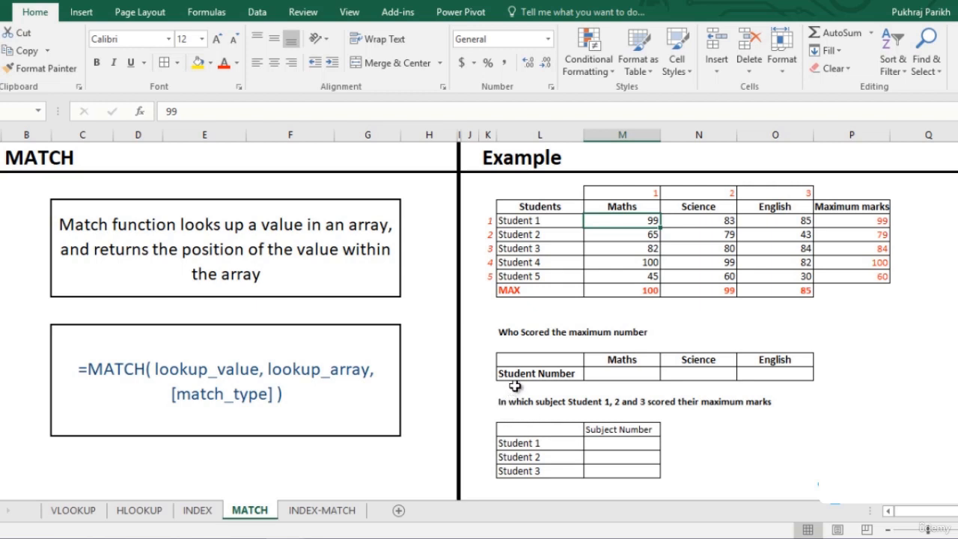
pyautogui.click(642, 291)
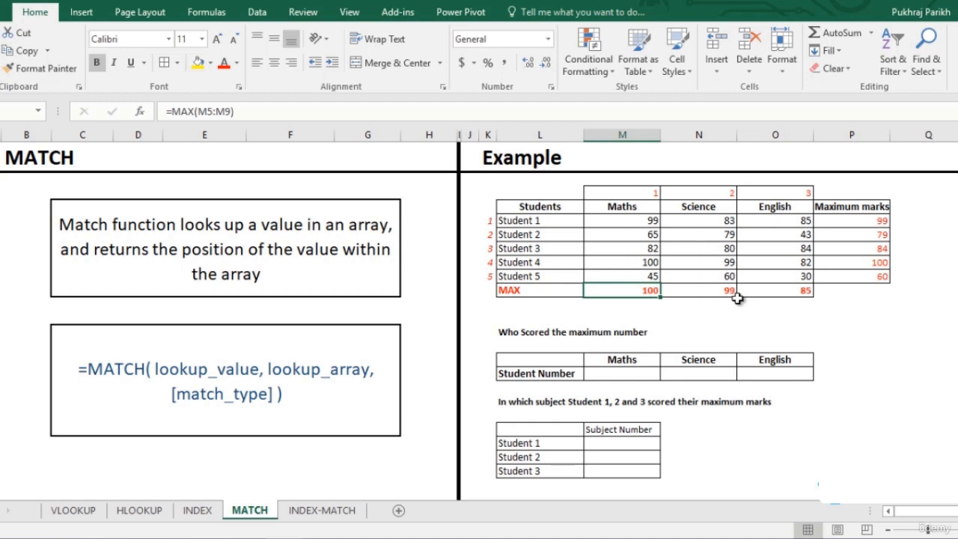
pyautogui.click(630, 375)
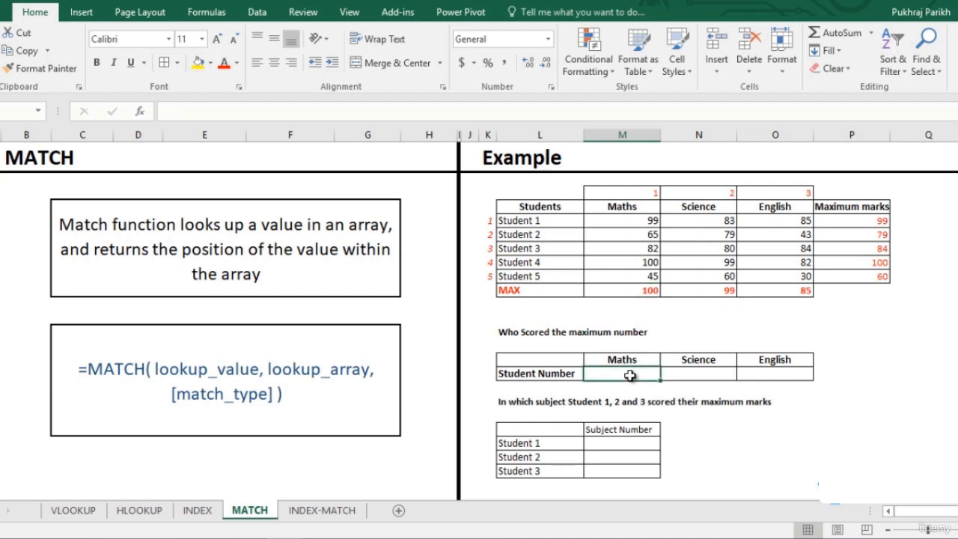
pyautogui.write('=ma')
pyautogui.press('Tab')
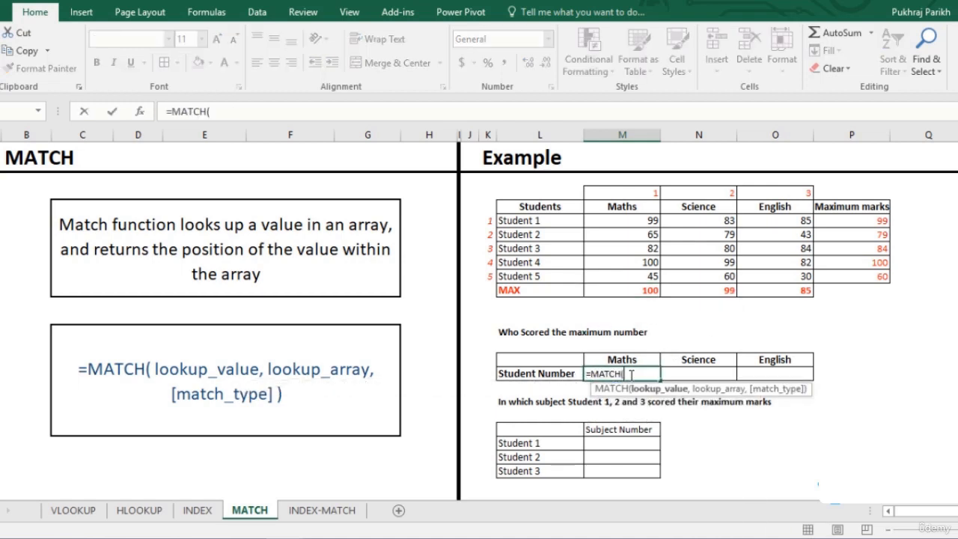
pyautogui.click(635, 290)
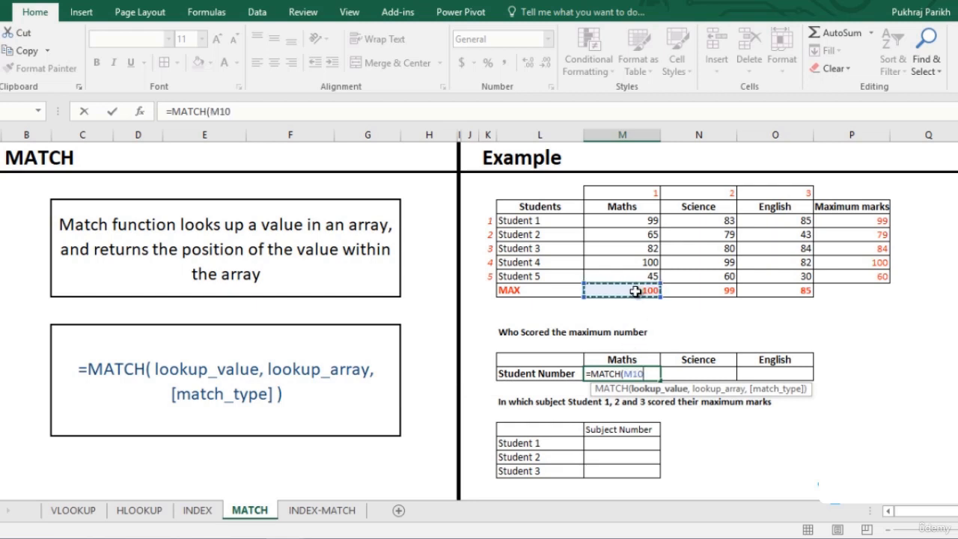
pyautogui.write(',')
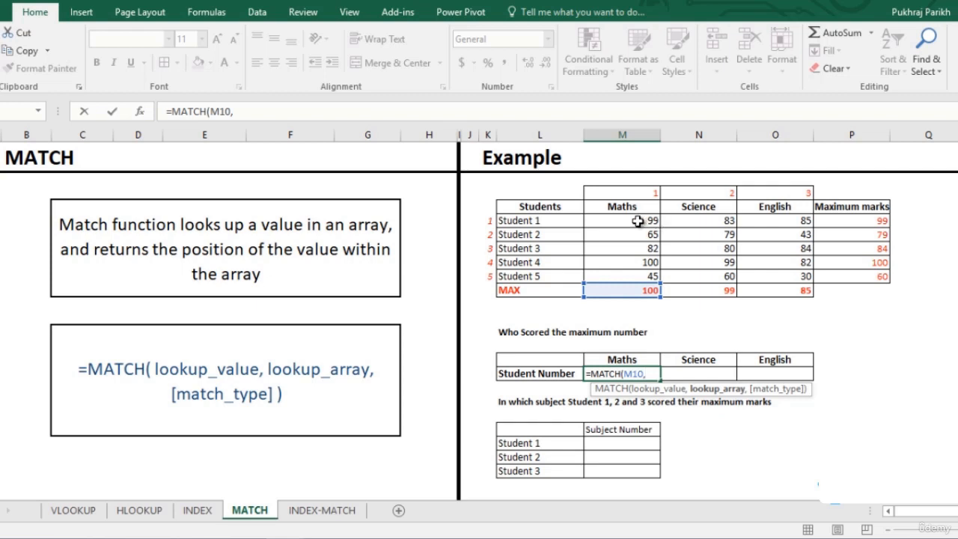
pyautogui.moveTo(636, 222); pyautogui.dragTo(632, 277)
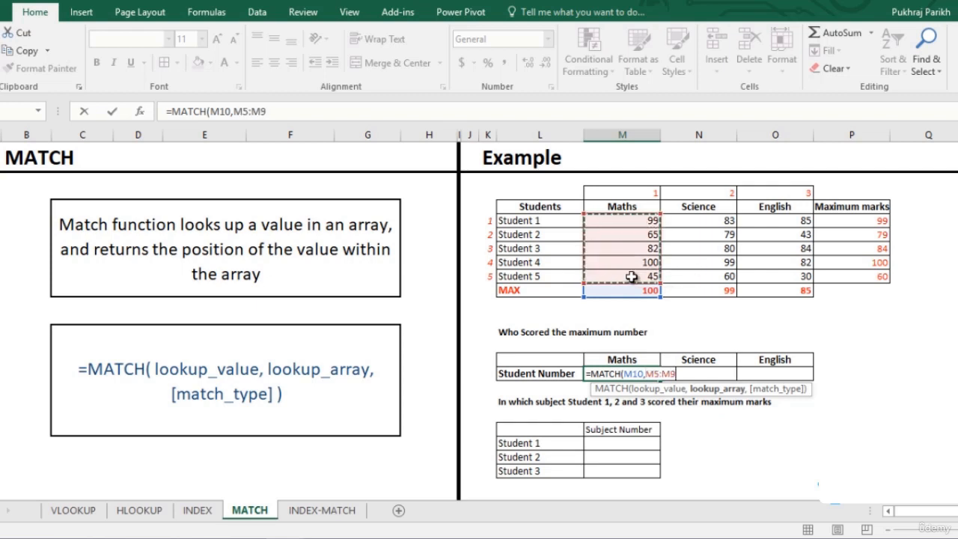
pyautogui.write(',')
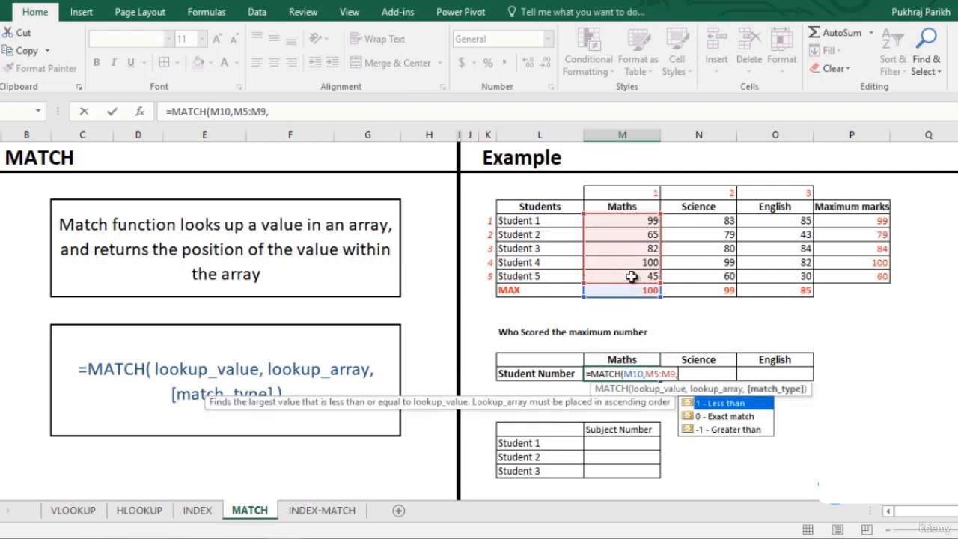
pyautogui.press('Down')
pyautogui.press('Tab')
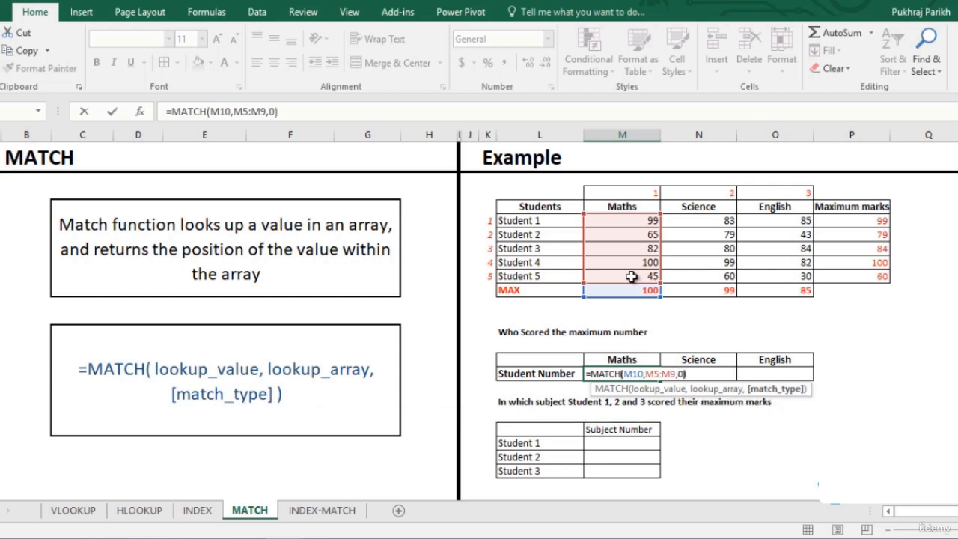
pyautogui.press('Return')
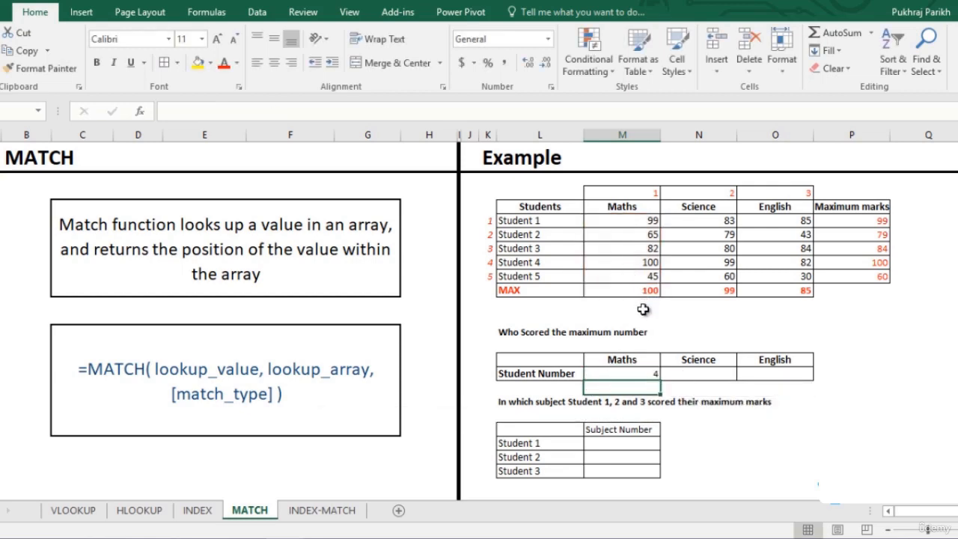
# - Highlight Student 4's Maths score in yellow and fill the MATCH formula across to Science and English
pyautogui.click(636, 263)
pyautogui.click(197, 62)
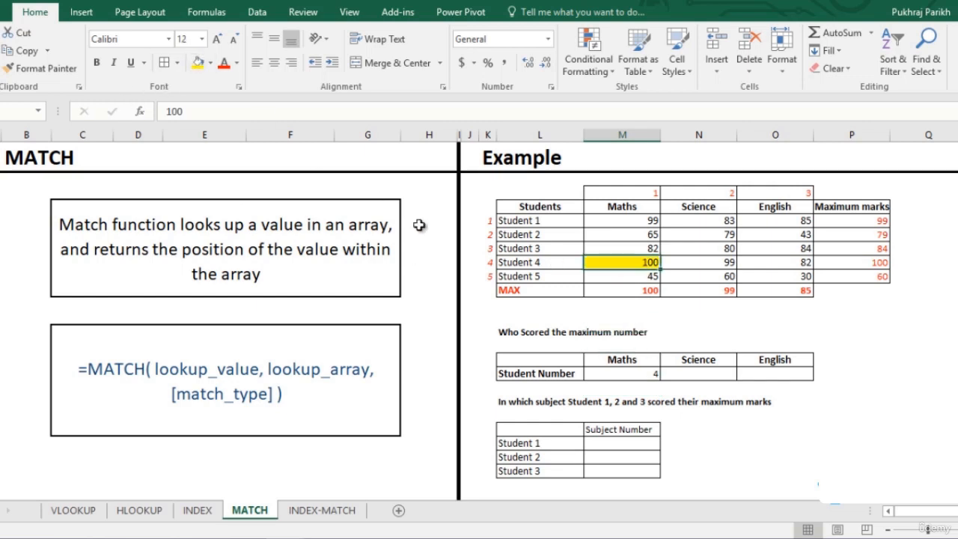
pyautogui.click(636, 374)
pyautogui.moveTo(657, 380); pyautogui.dragTo(788, 374)
# - Highlight Student 4's Science score and Student 1's English score in yellow
pyautogui.click(708, 261)
pyautogui.click(198, 63)
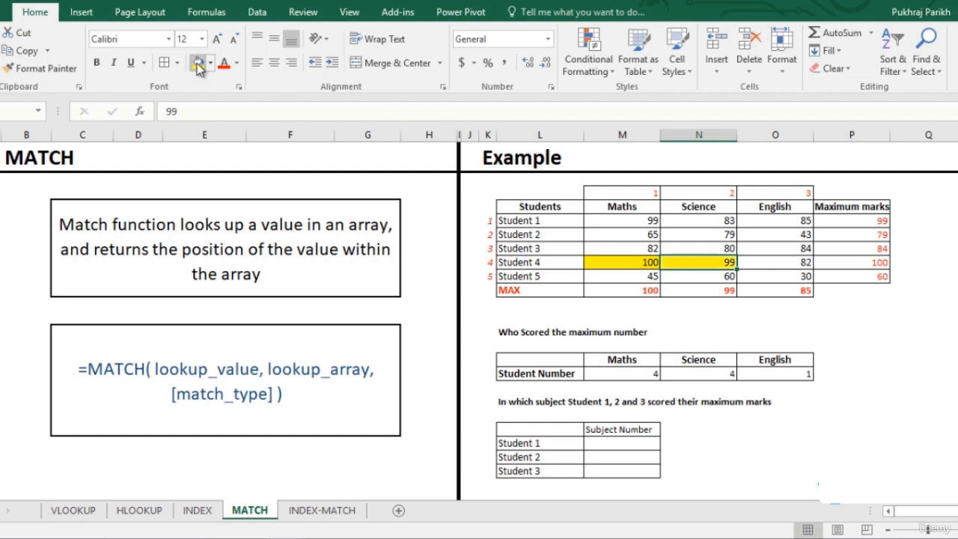
pyautogui.click(791, 374)
pyautogui.click(793, 221)
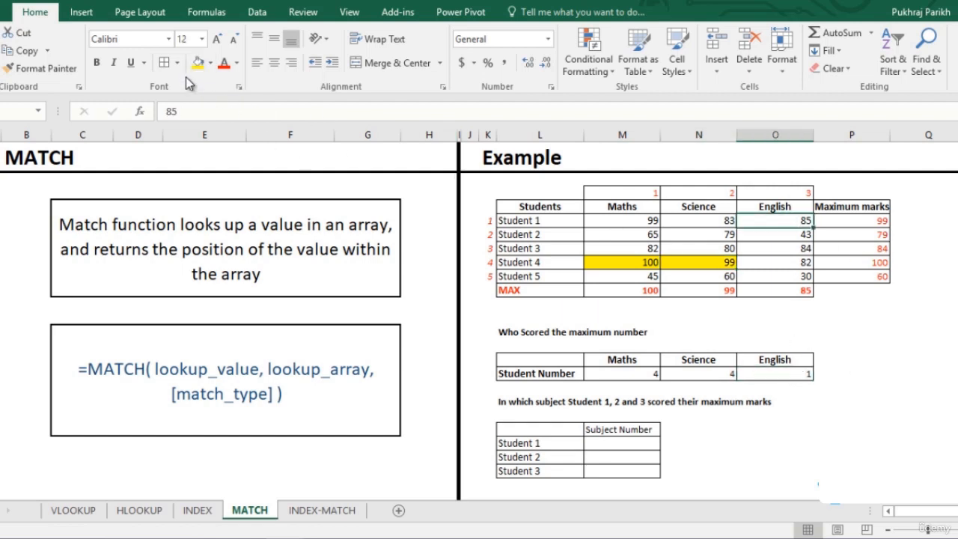
pyautogui.click(197, 62)
# - In Student 1's Subject Number cell, enter =MATCH(P5,M5:O5,0) to find the subject of the maximum mark
pyautogui.click(884, 220)
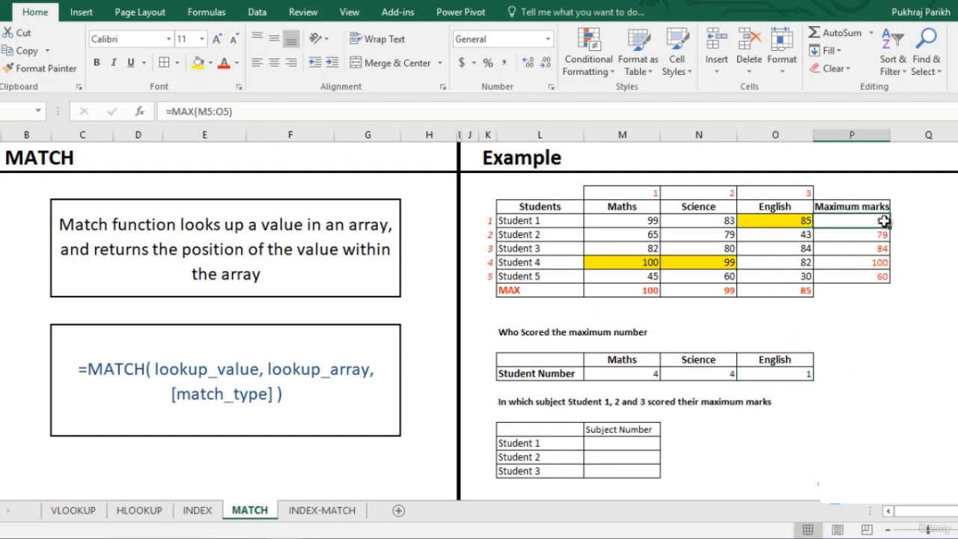
pyautogui.click(634, 444)
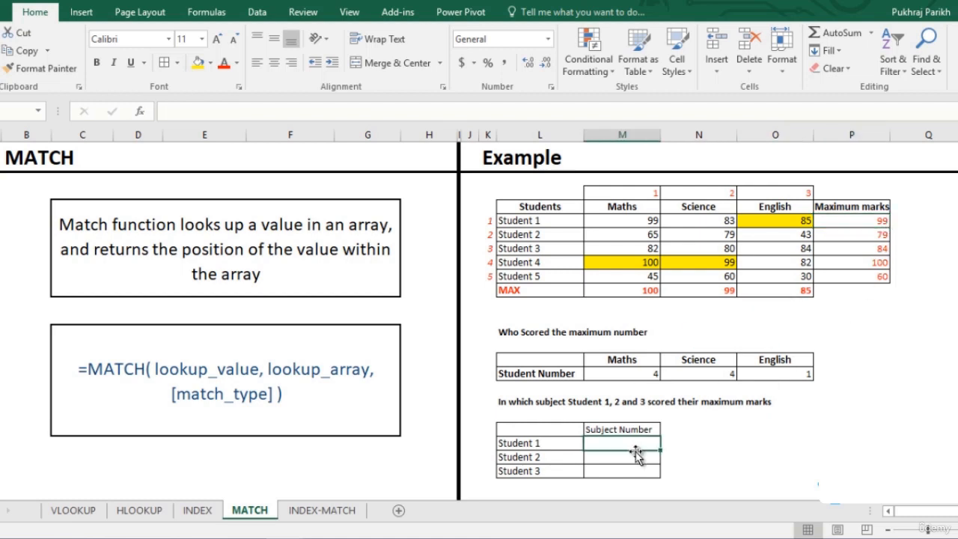
pyautogui.write('=')
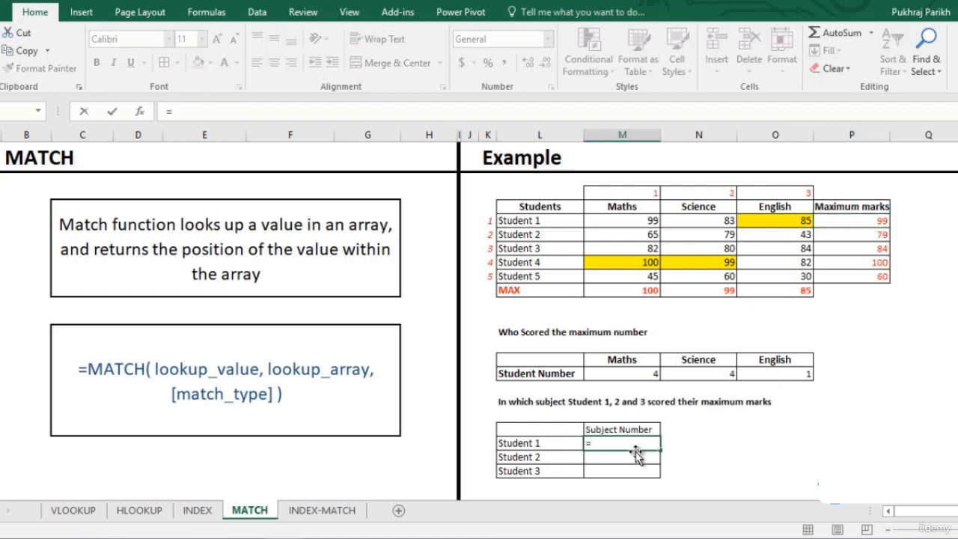
pyautogui.write('mat')
pyautogui.press('Tab')
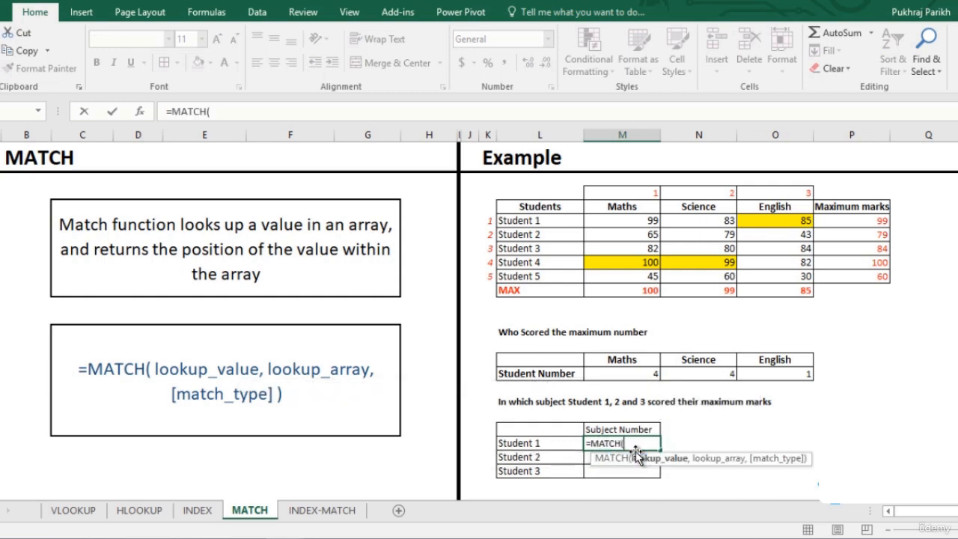
pyautogui.click(857, 223)
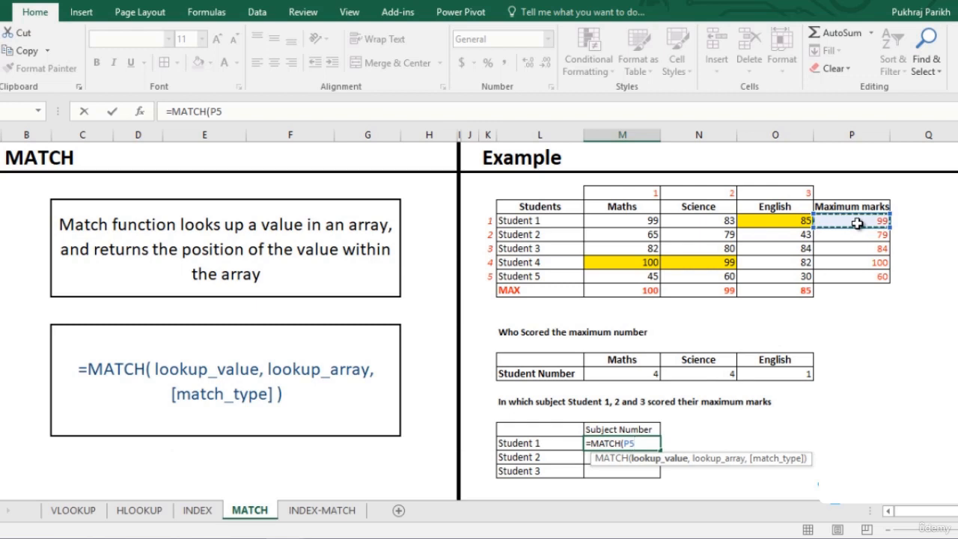
pyautogui.write(',')
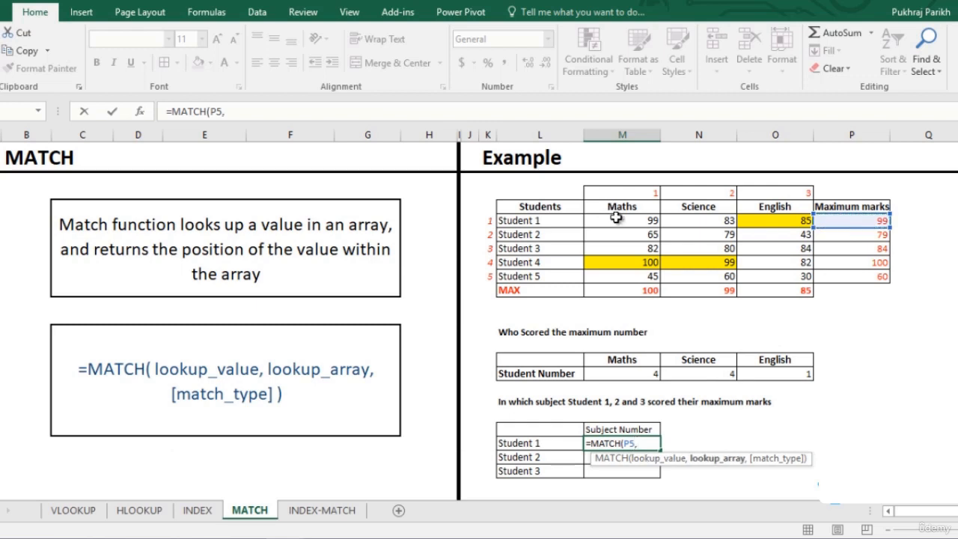
pyautogui.moveTo(614, 219); pyautogui.dragTo(747, 219)
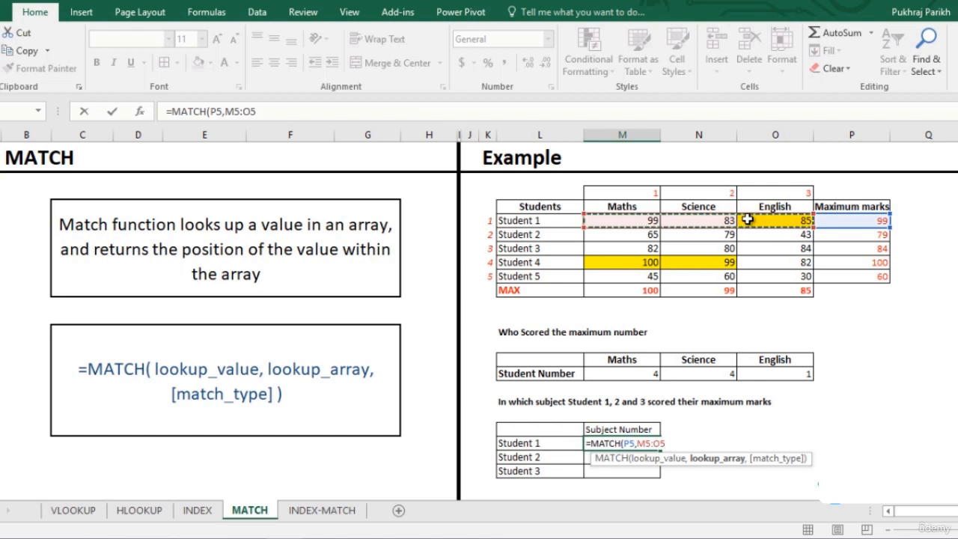
pyautogui.write(',')
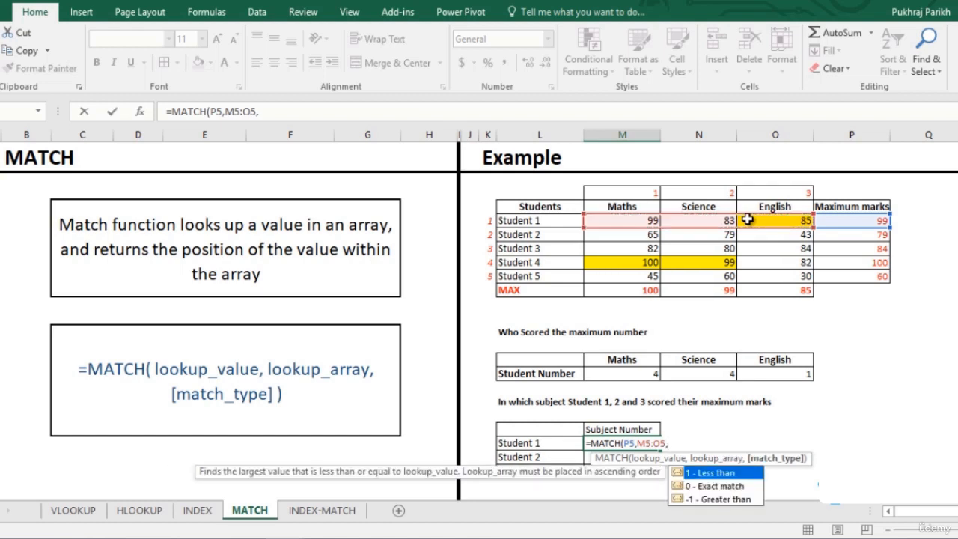
pyautogui.press('Down')
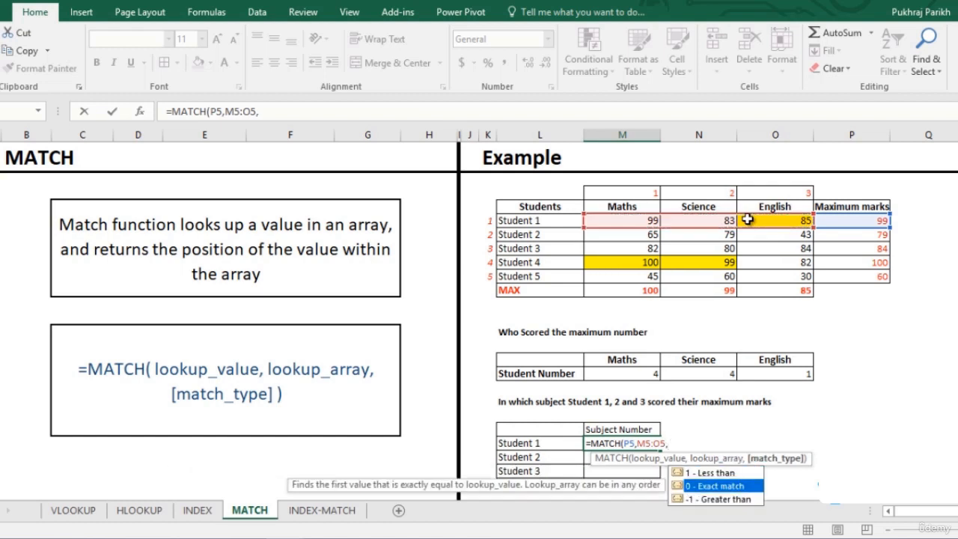
pyautogui.press('Tab')
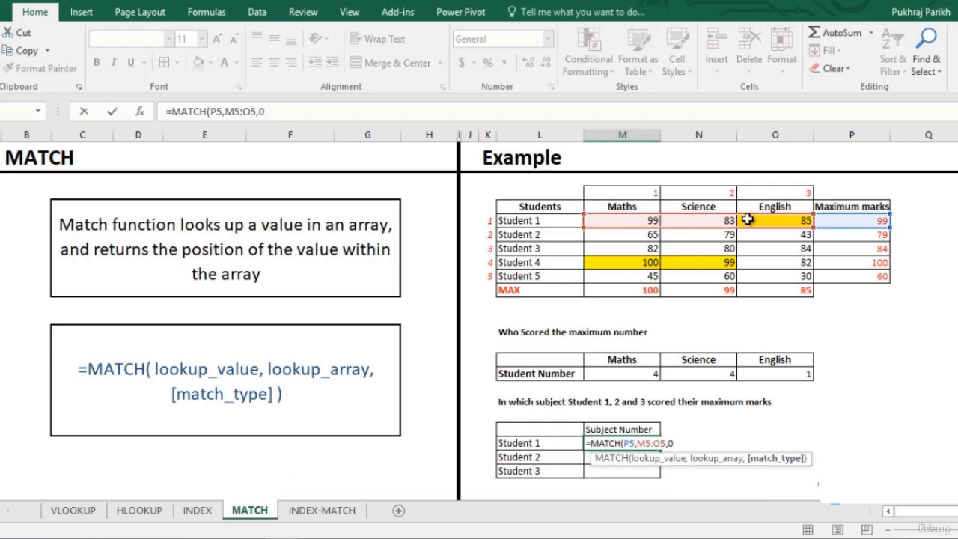
pyautogui.press('Return')
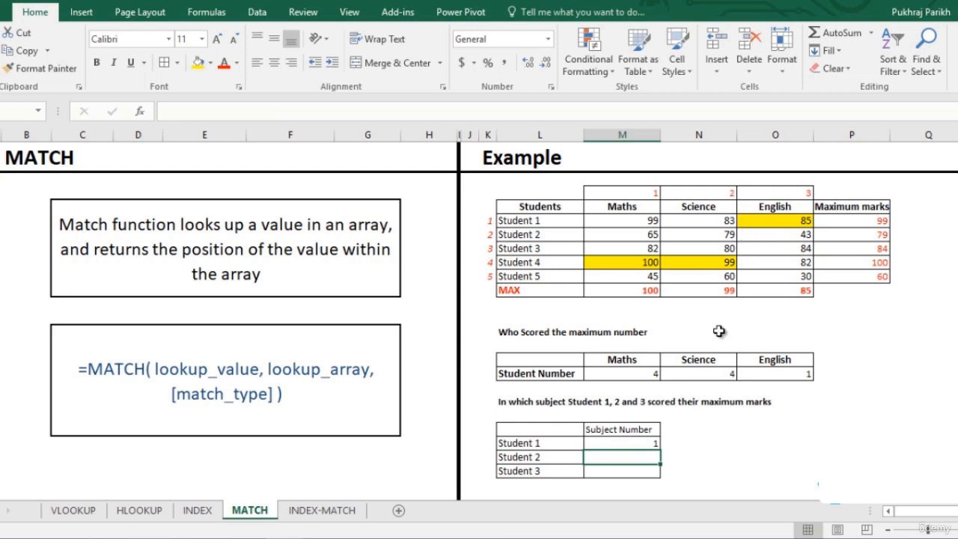
# - Fill the Subject Number formula down to Student 2 and Student 3
pyautogui.click(655, 442)
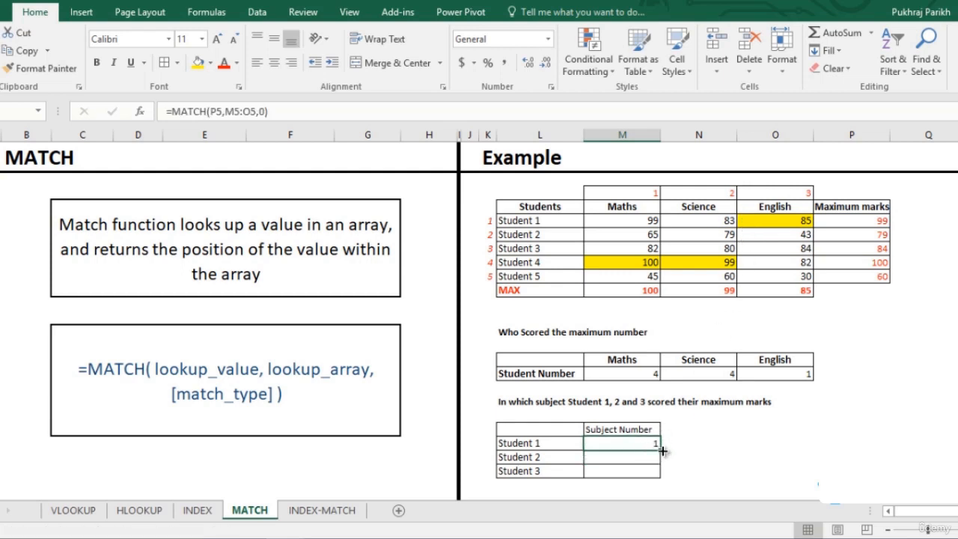
pyautogui.moveTo(664, 449); pyautogui.dragTo(673, 471)
pyautogui.click(683, 472)
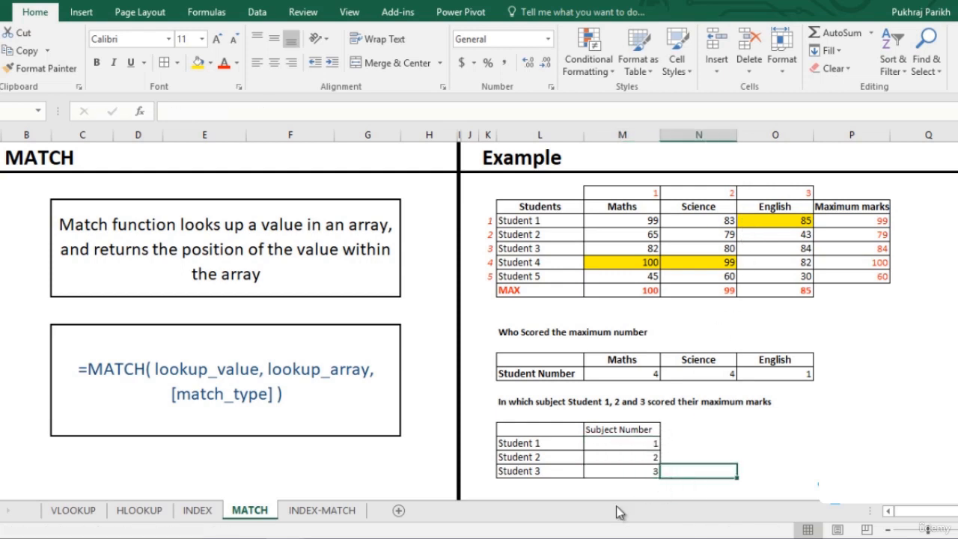
# - On the INDEX-MATCH sheet, enter =INDEX(M14:N21,MATCH(L5,N14:N21,0),1) in Student 1's Music cell
pyautogui.click(349, 513)
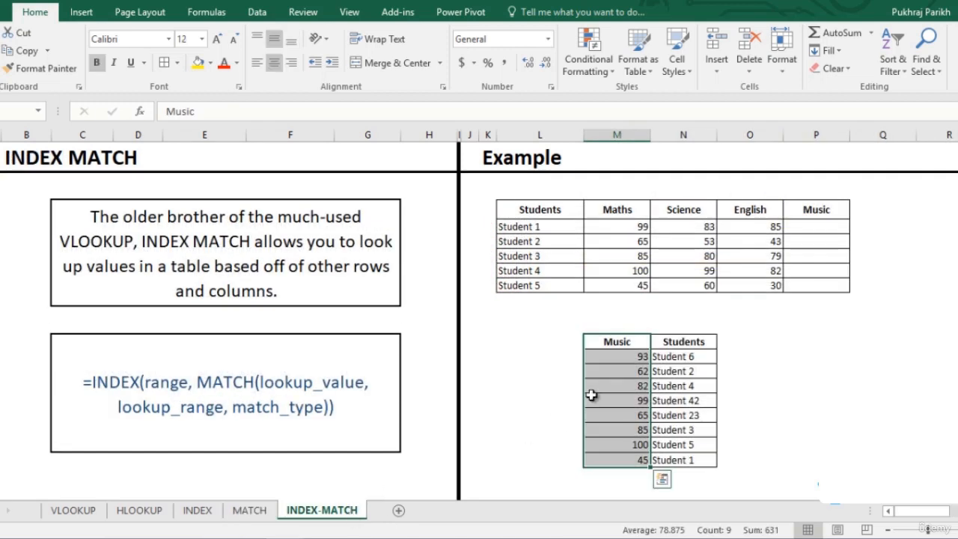
pyautogui.click(611, 339)
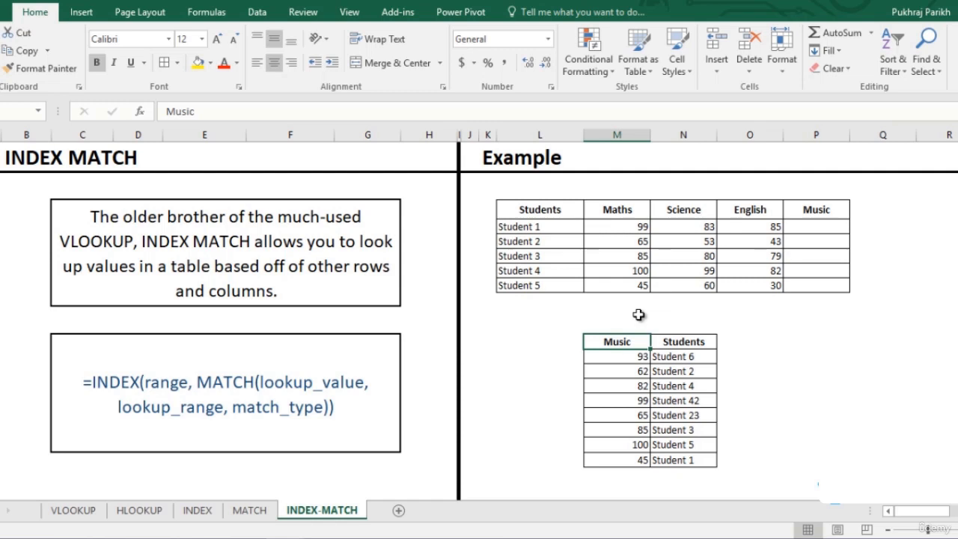
pyautogui.click(808, 228)
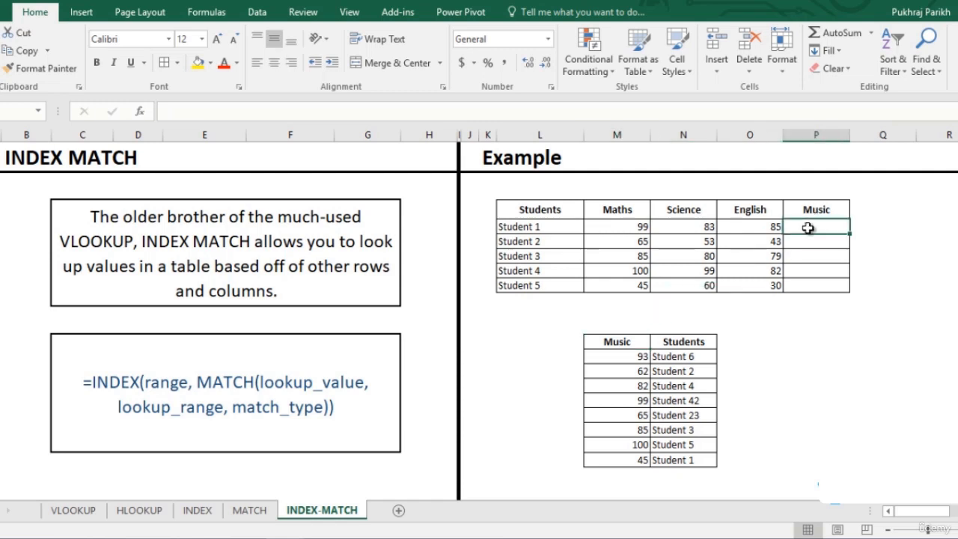
pyautogui.write('=')
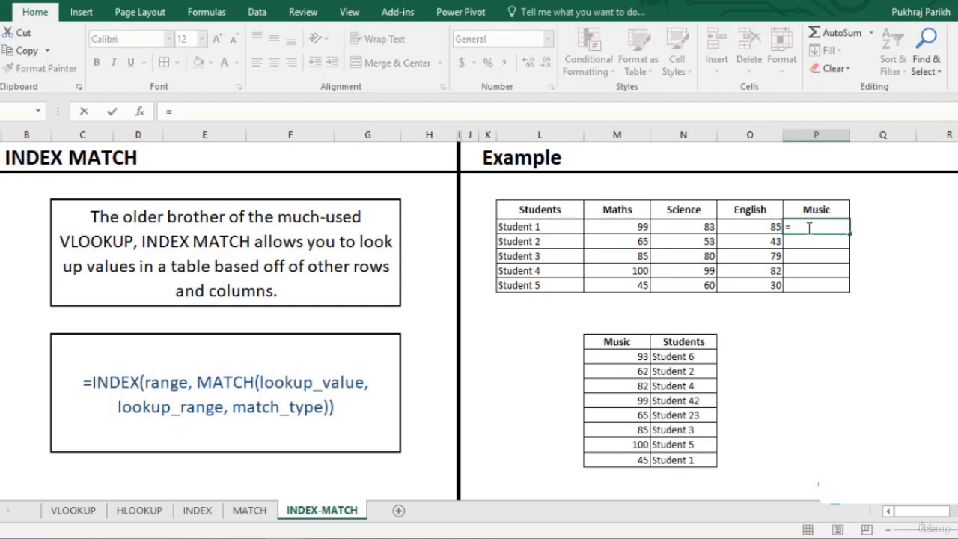
pyautogui.write('inde')
pyautogui.press('Tab')
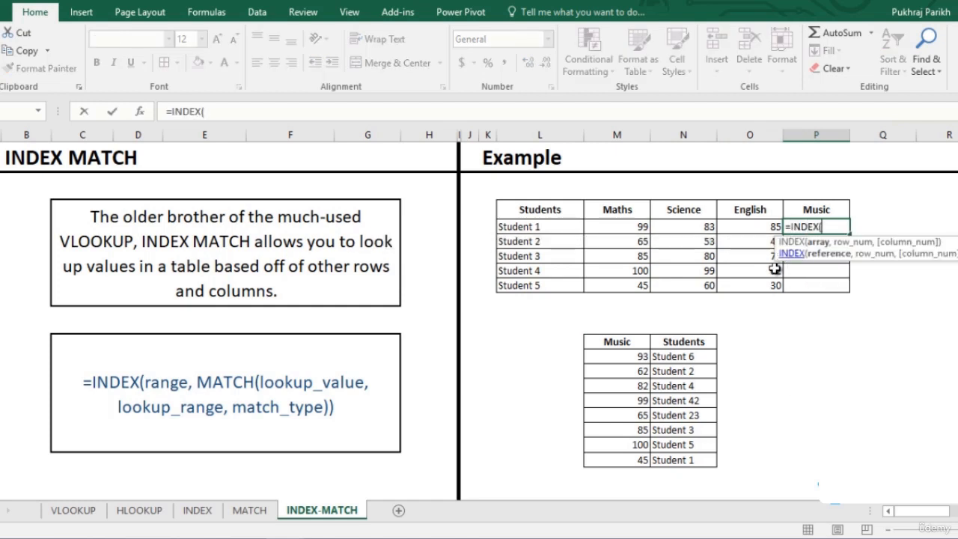
pyautogui.moveTo(617, 363); pyautogui.dragTo(683, 459)
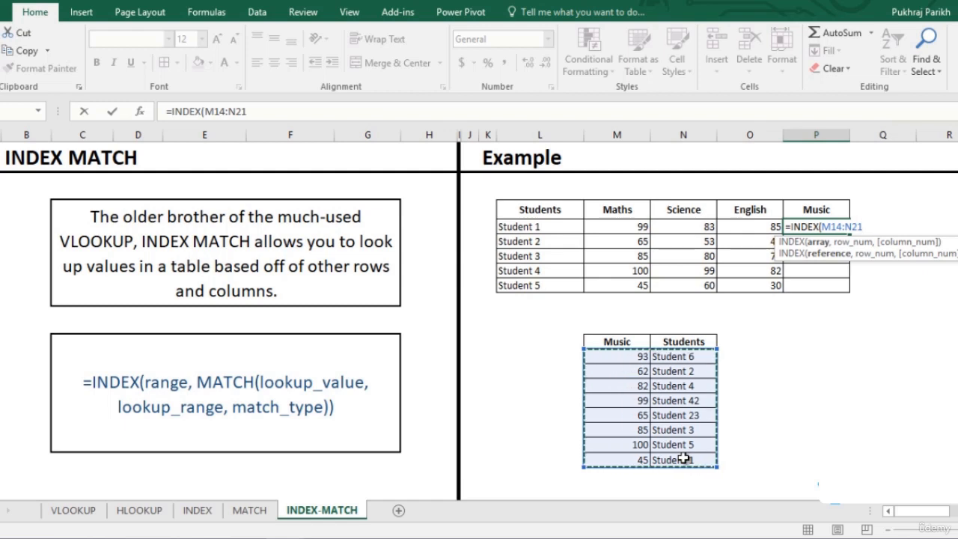
pyautogui.write(',')
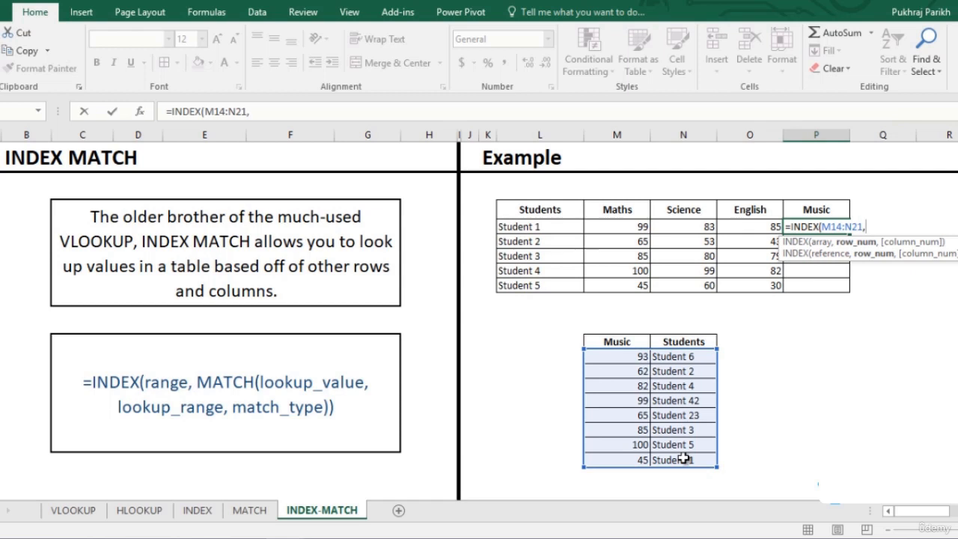
pyautogui.write('match')
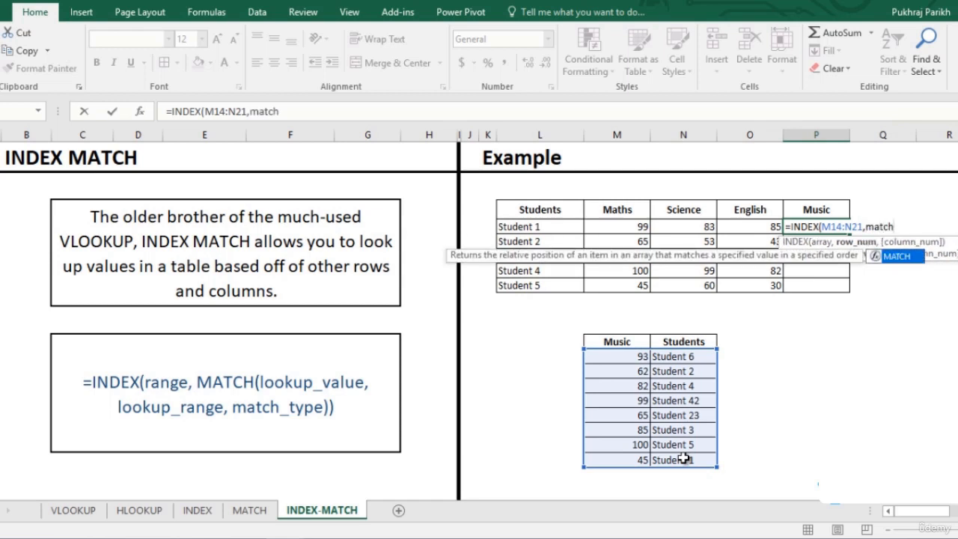
pyautogui.press('Tab')
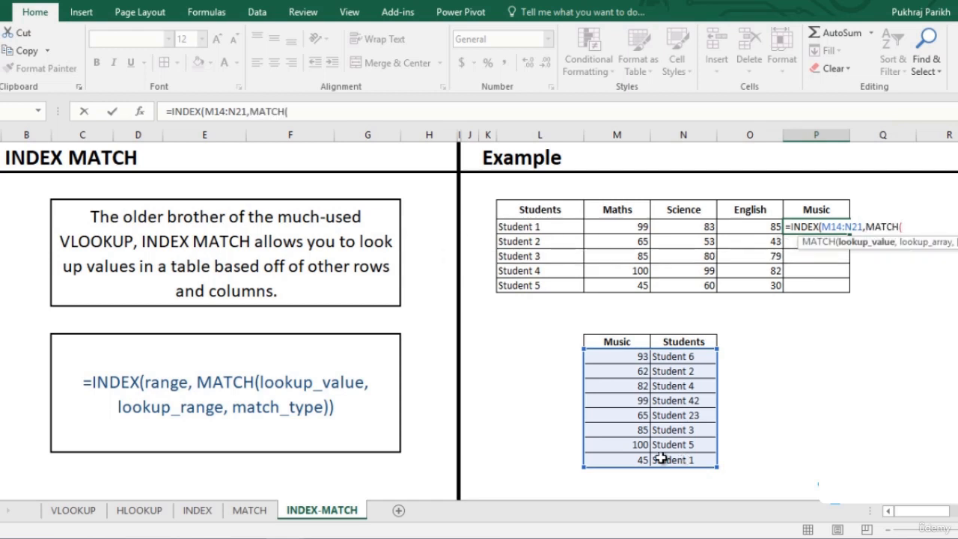
pyautogui.click(533, 227)
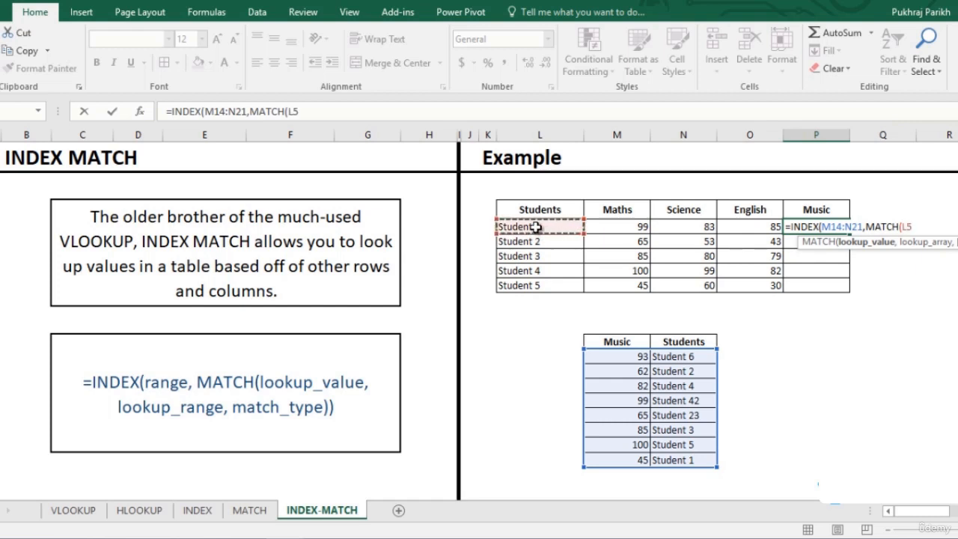
pyautogui.write(',')
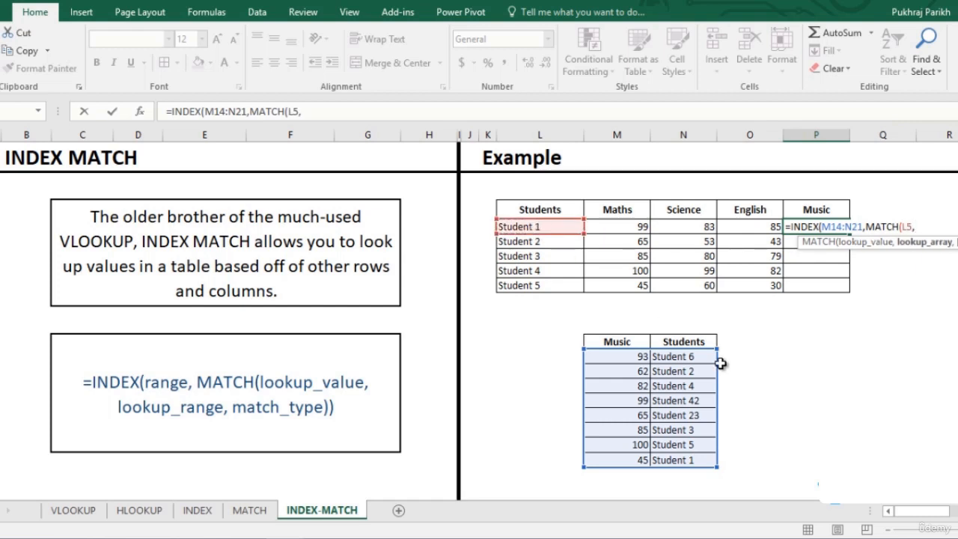
pyautogui.moveTo(688, 356); pyautogui.dragTo(694, 462)
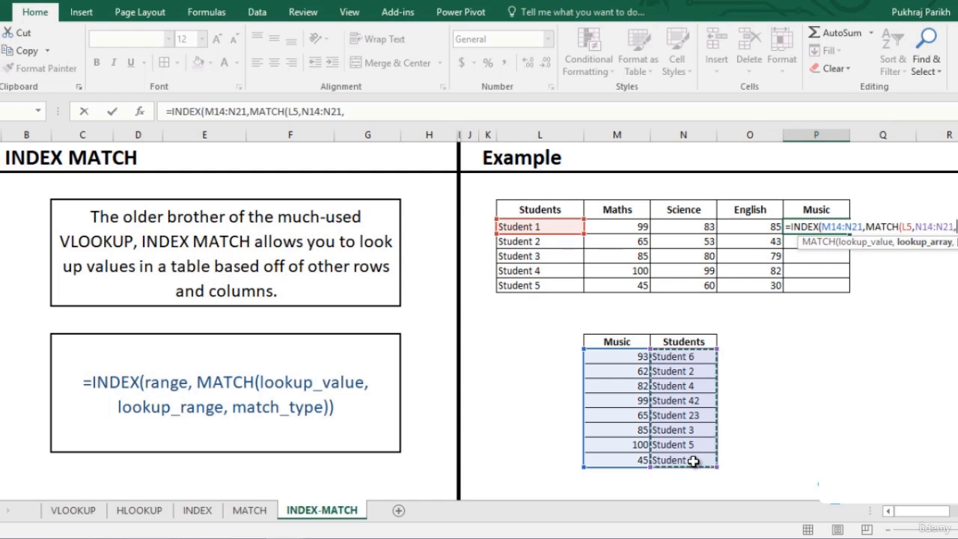
pyautogui.write(',')
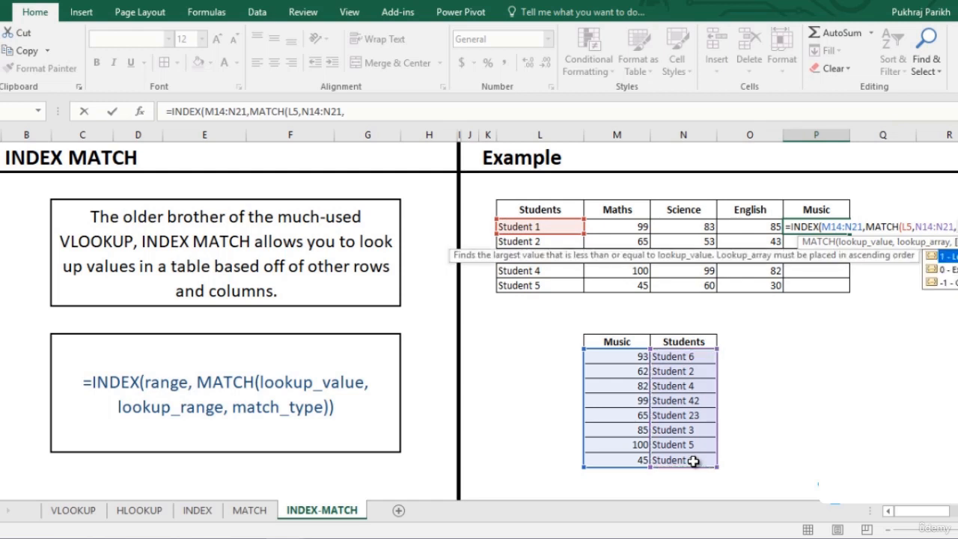
pyautogui.write('0')
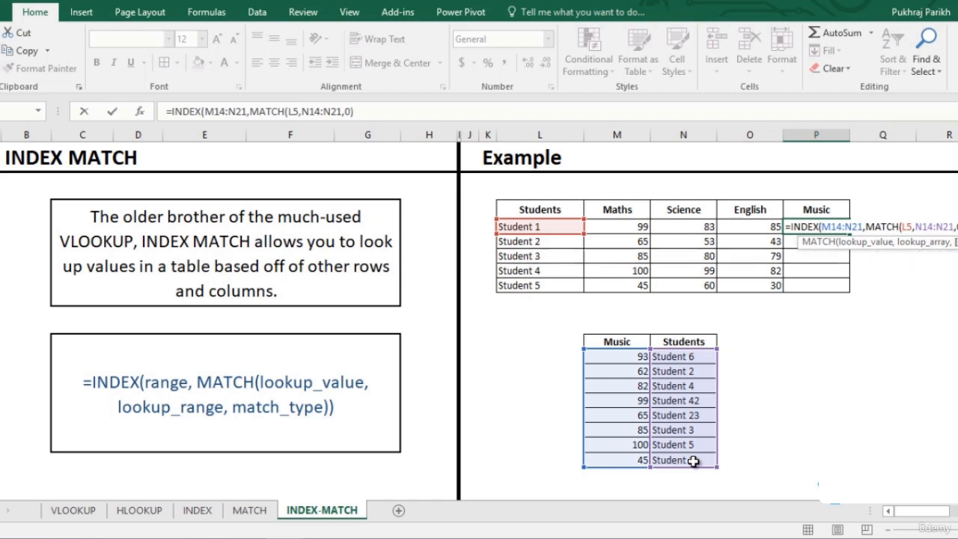
pyautogui.write(')')
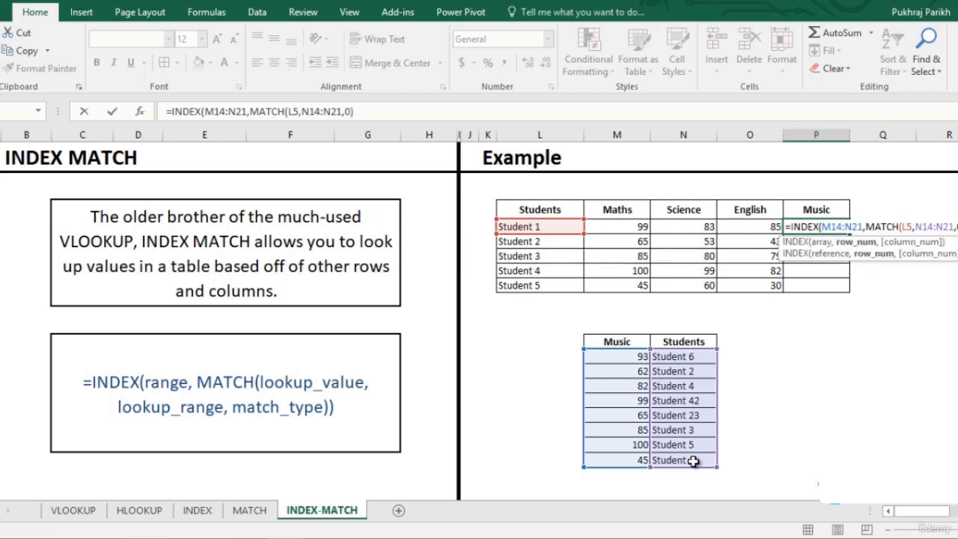
pyautogui.write(',')
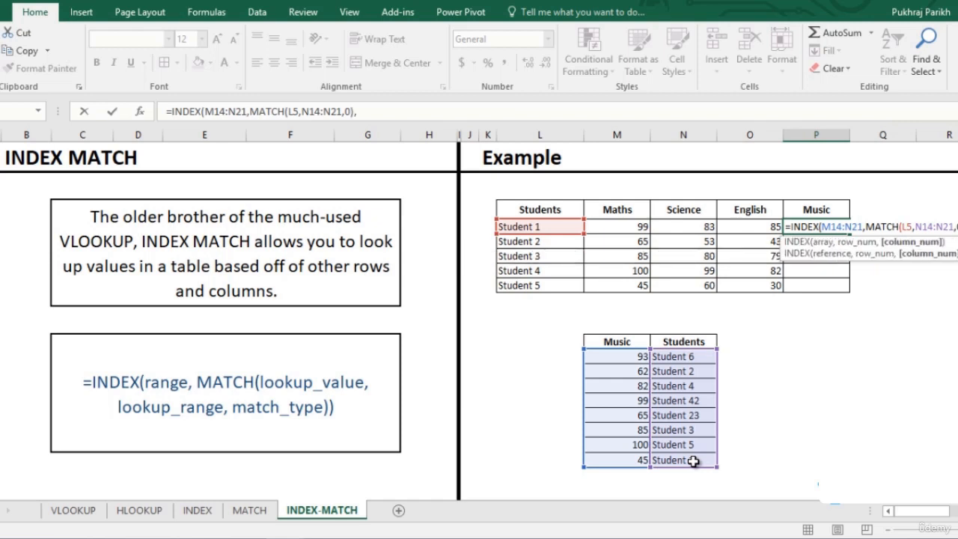
pyautogui.write('1)')
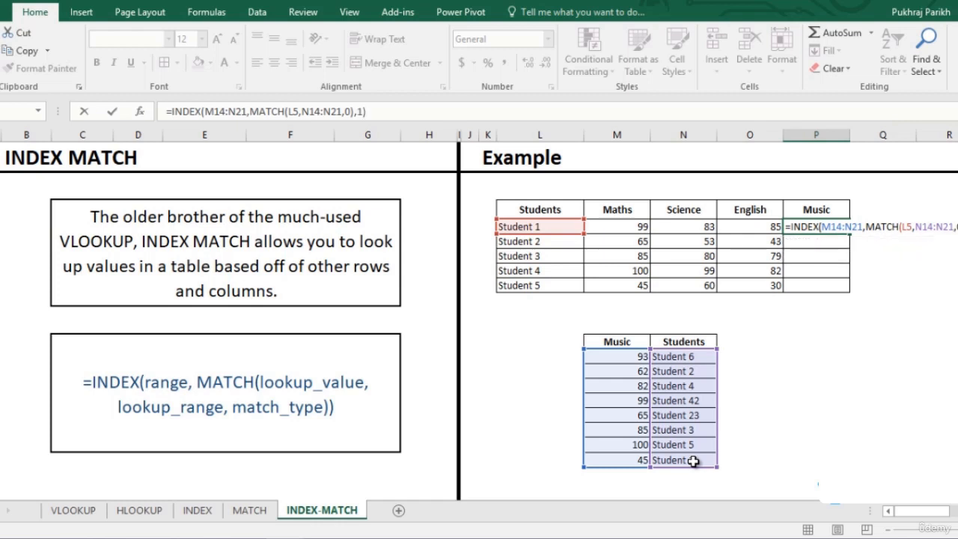
pyautogui.press('Return')
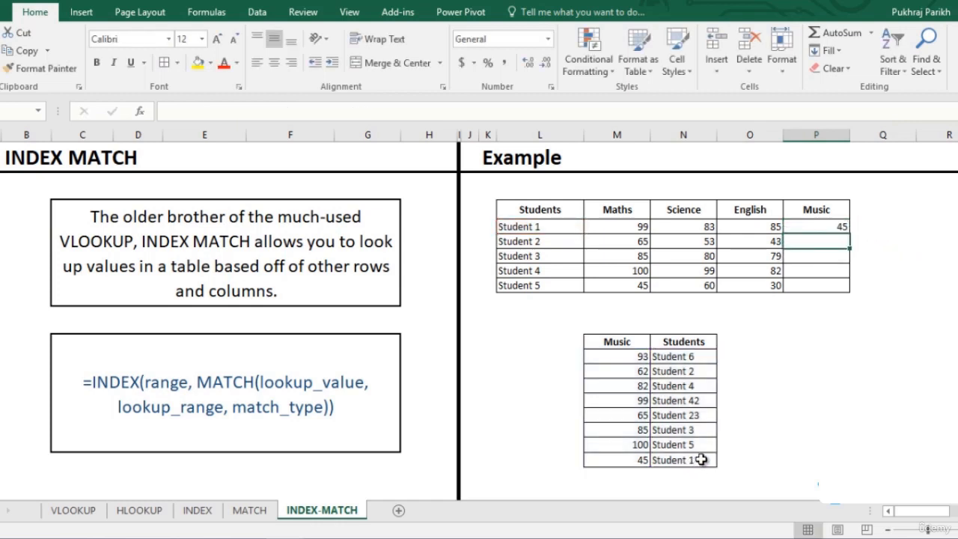
# - Make both lookup ranges absolute ($M$14:$N$21 and $N$14:$N$21) and fill the Music formula down to Student 5
pyautogui.click(828, 225)
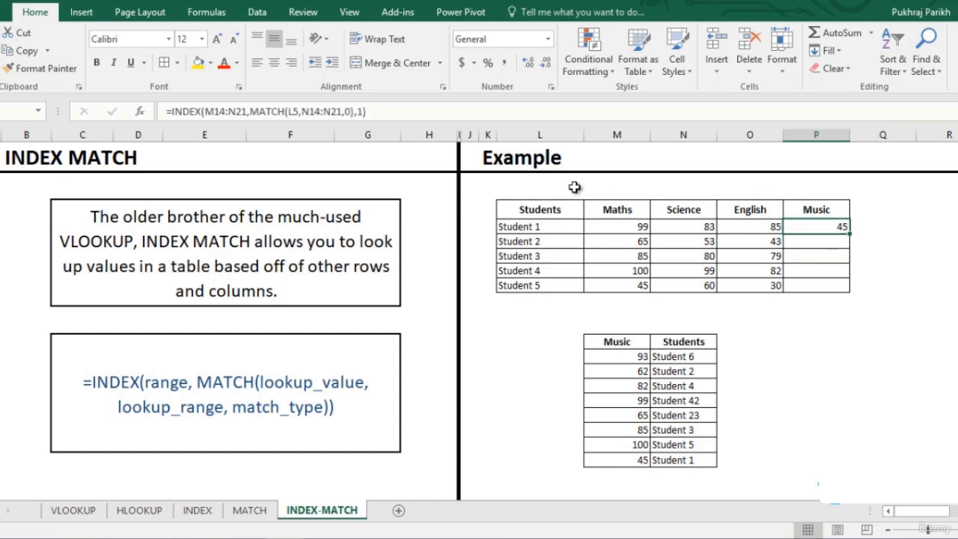
pyautogui.click(304, 111)
pyautogui.moveTo(301, 110); pyautogui.dragTo(342, 112)
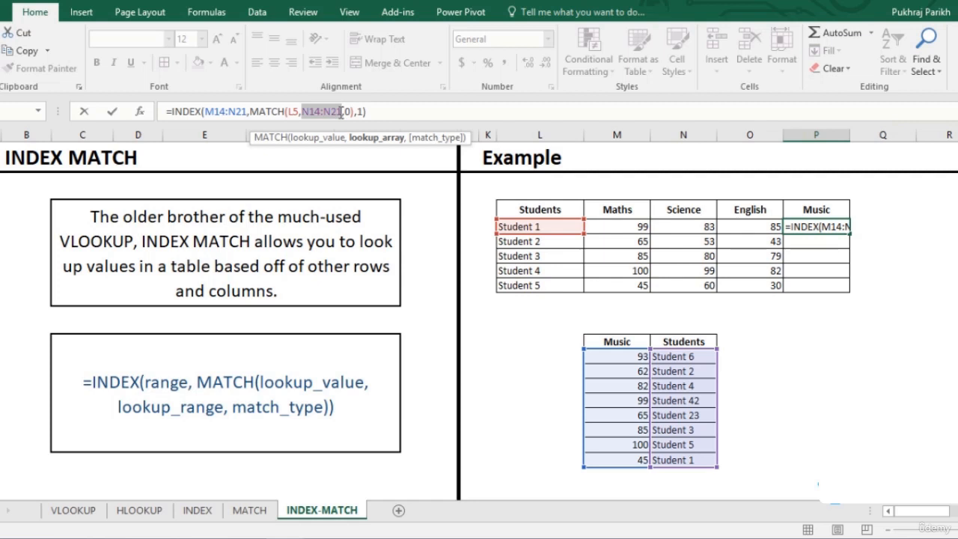
pyautogui.press('F4')
pyautogui.click(234, 111)
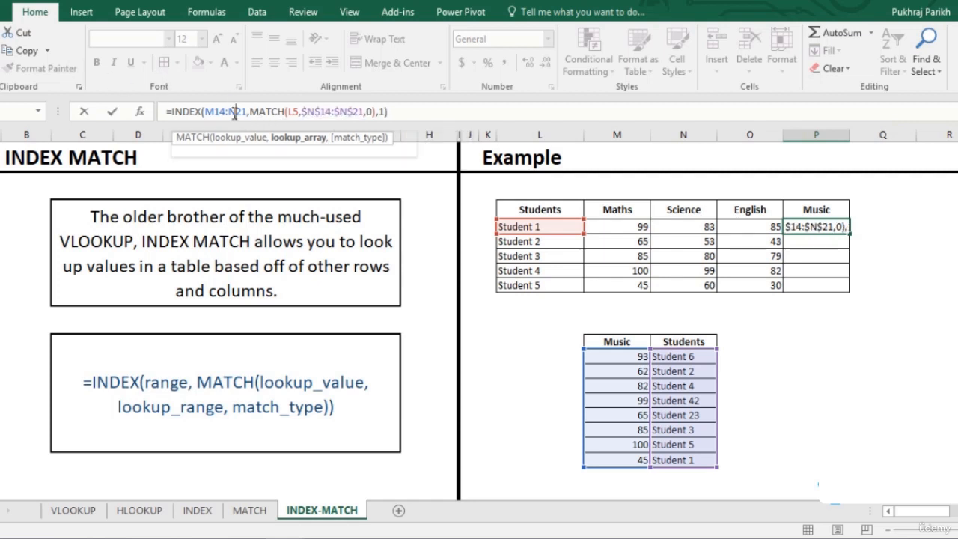
pyautogui.click(215, 111)
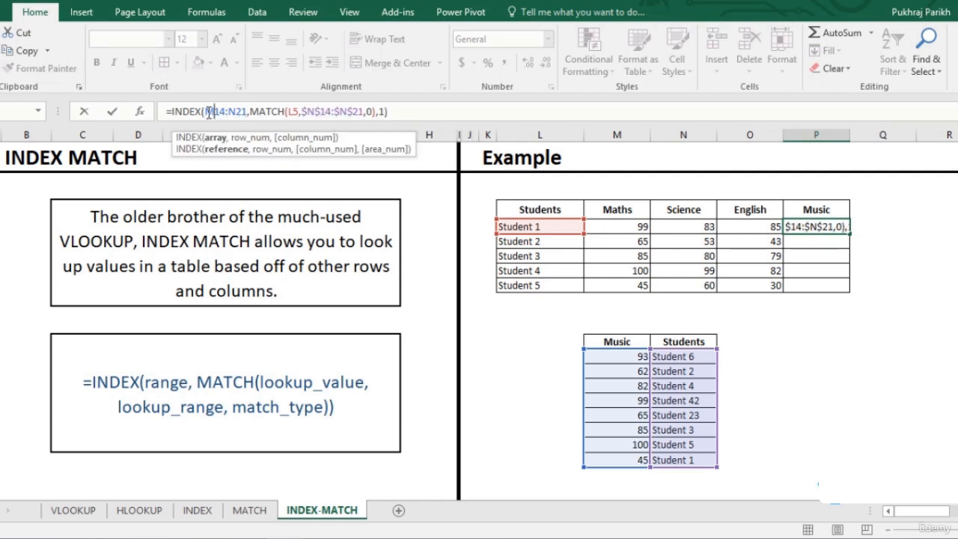
pyautogui.moveTo(206, 111); pyautogui.dragTo(248, 111)
pyautogui.press('F4')
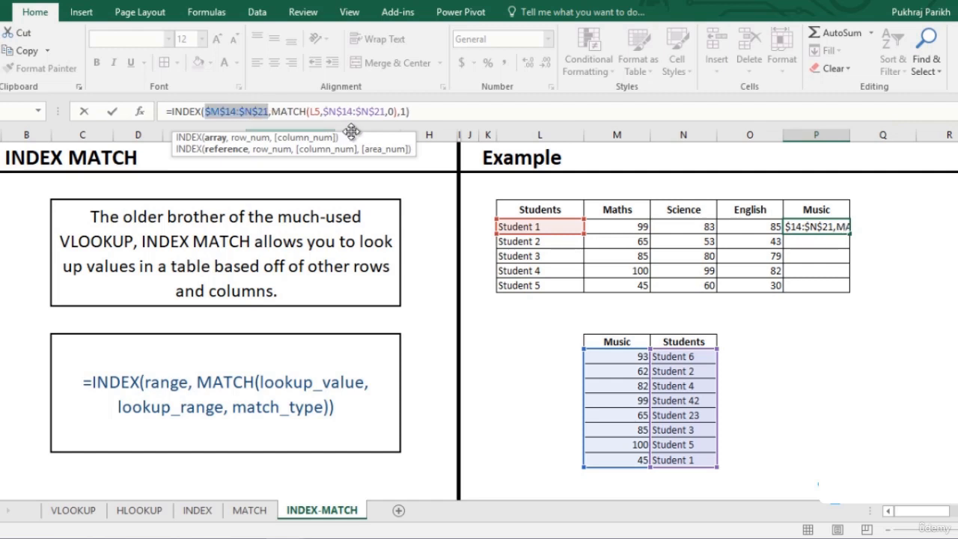
pyautogui.click(423, 112)
pyautogui.press('Return')
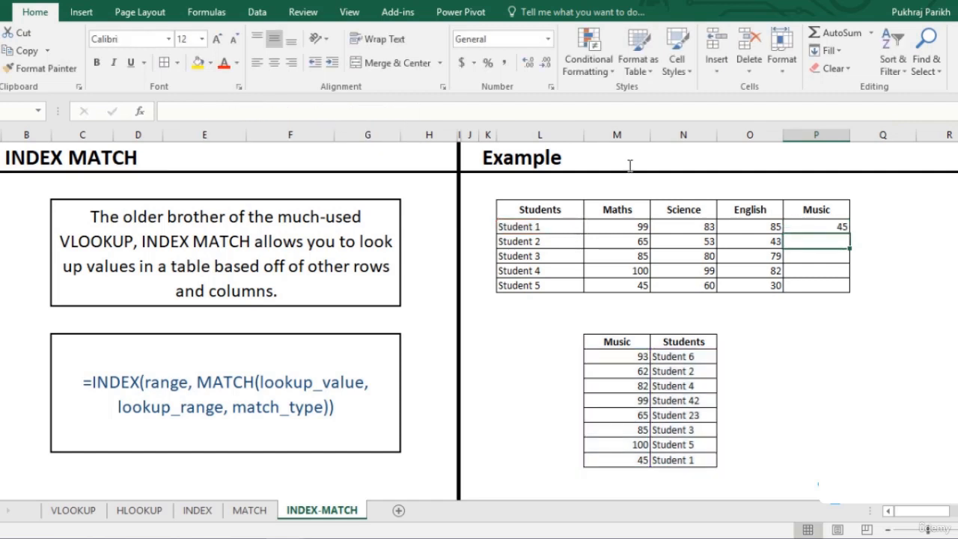
pyautogui.click(819, 226)
pyautogui.doubleClick(850, 234)
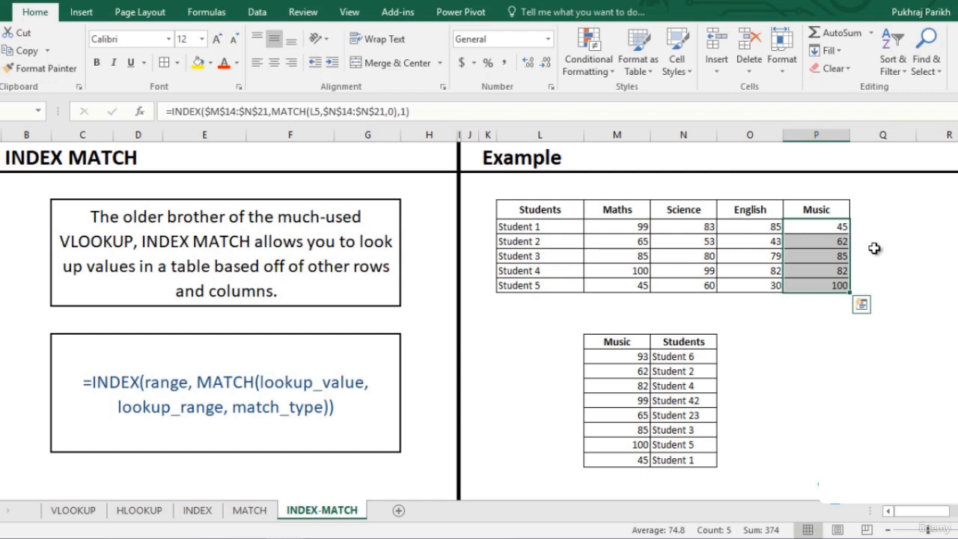